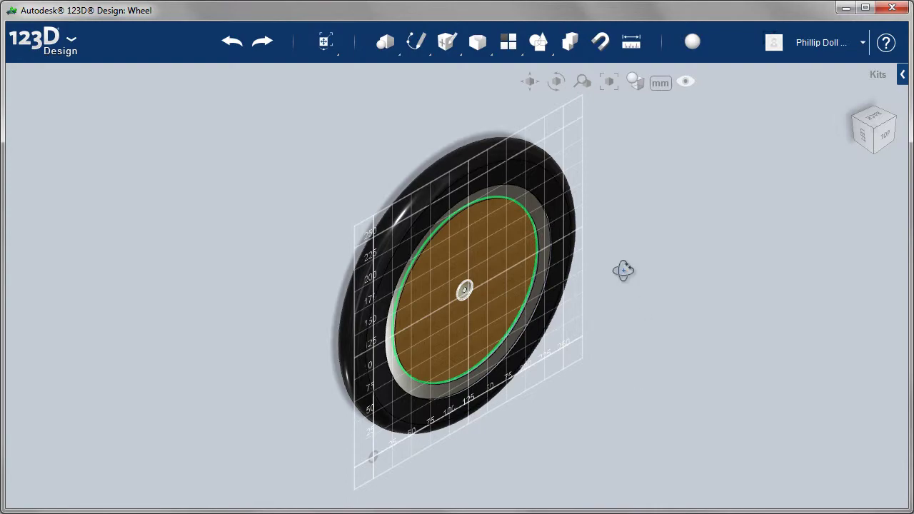
Orbit and zoom around the finished wheel model to inspect it
right_drag(623, 270, 509, 170)
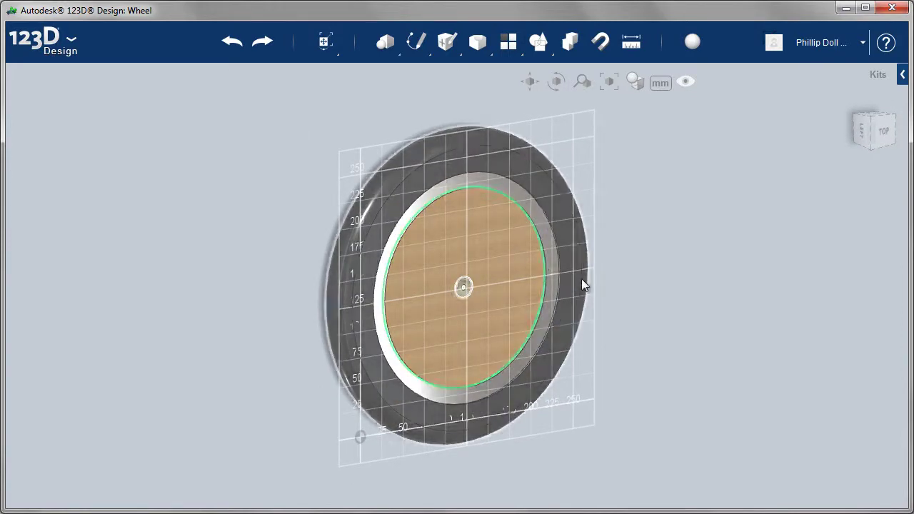
scroll(673, 284, up, 2)
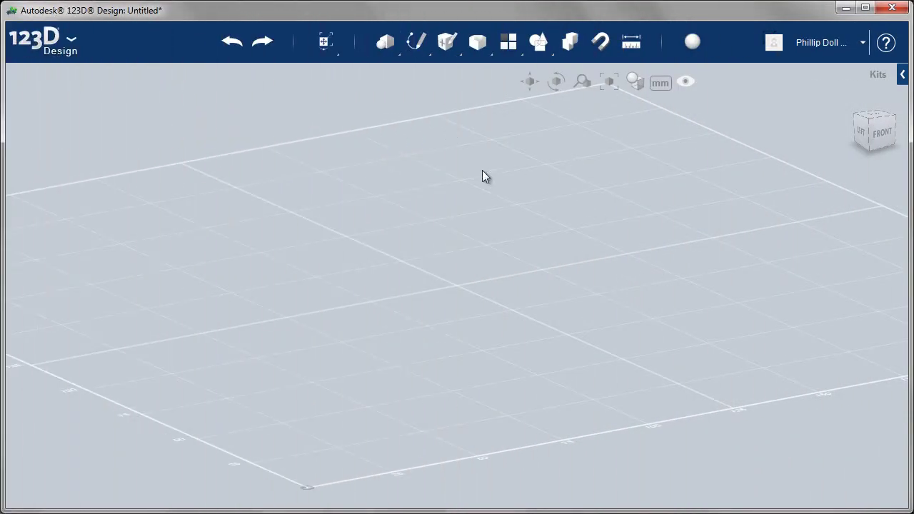
Sketch a circle of 150 mm radius on the grid plane
scroll(462, 301, down, 3)
scroll(461, 301, up, 5)
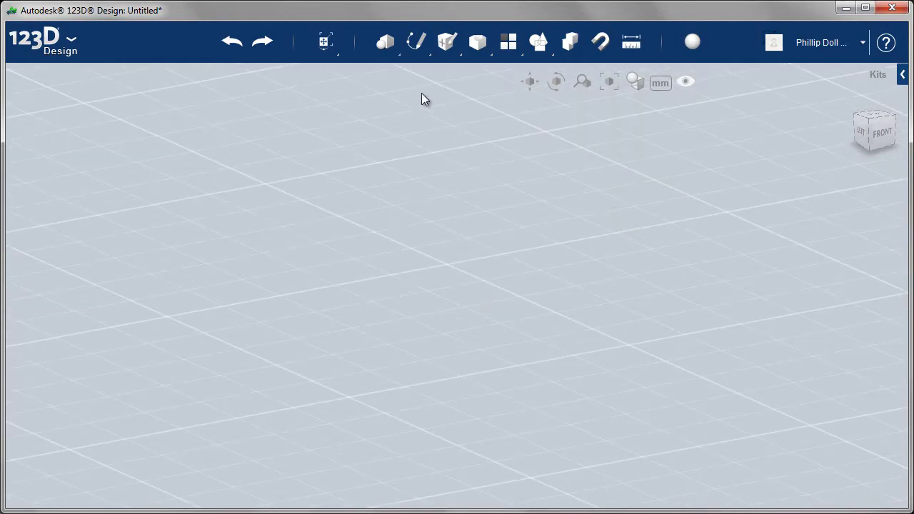
mouse_move(417, 41)
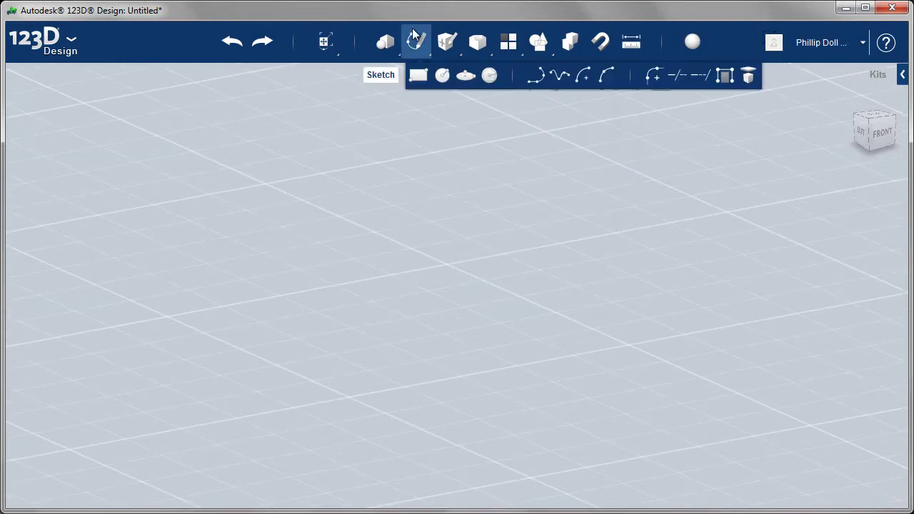
click(443, 77)
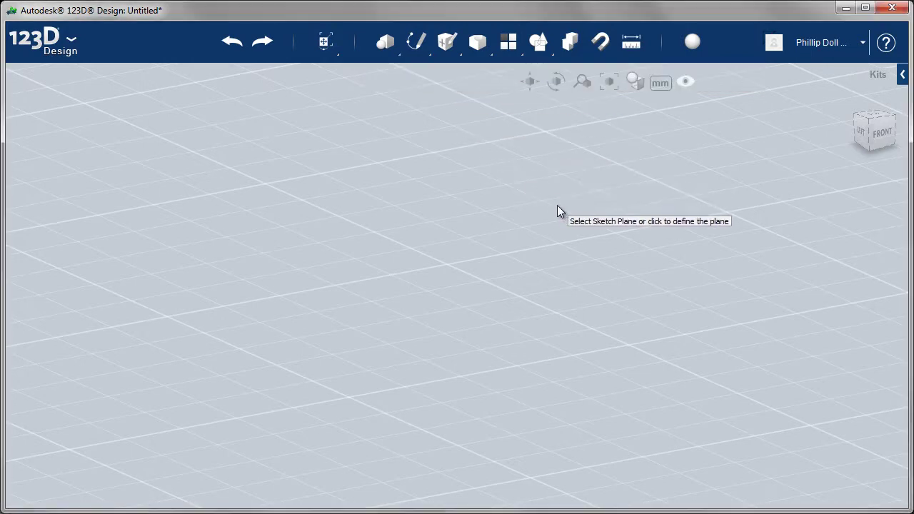
click(557, 205)
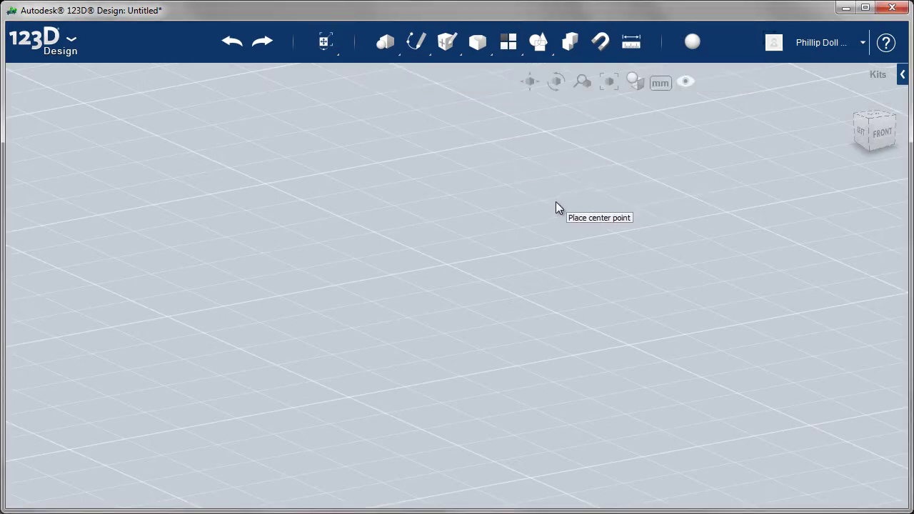
click(446, 264)
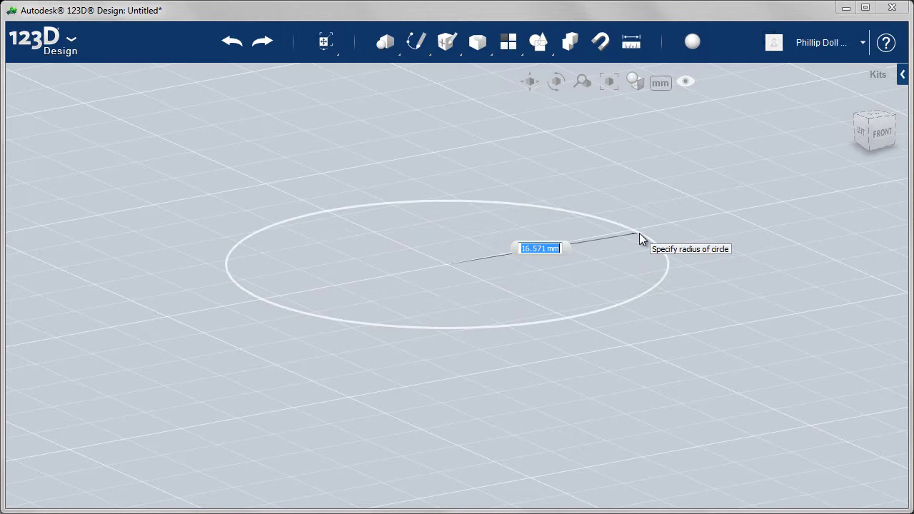
text(150)
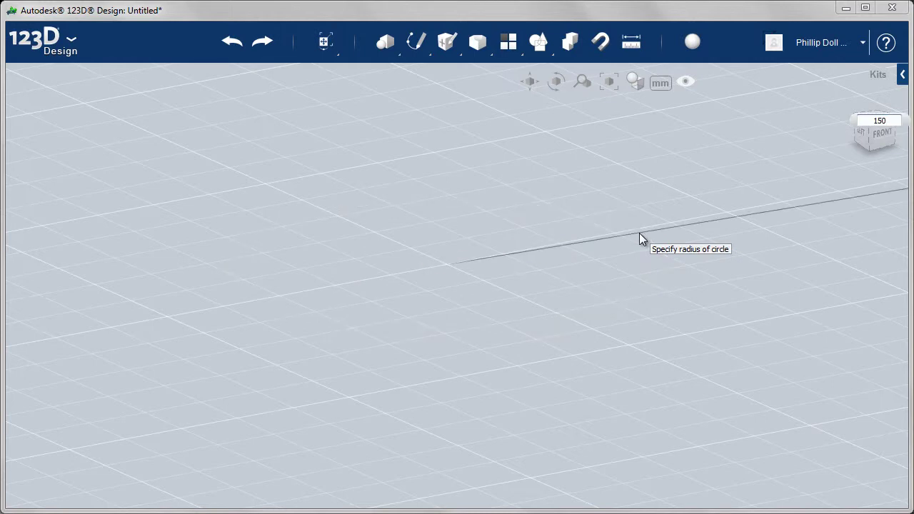
key(Tab)
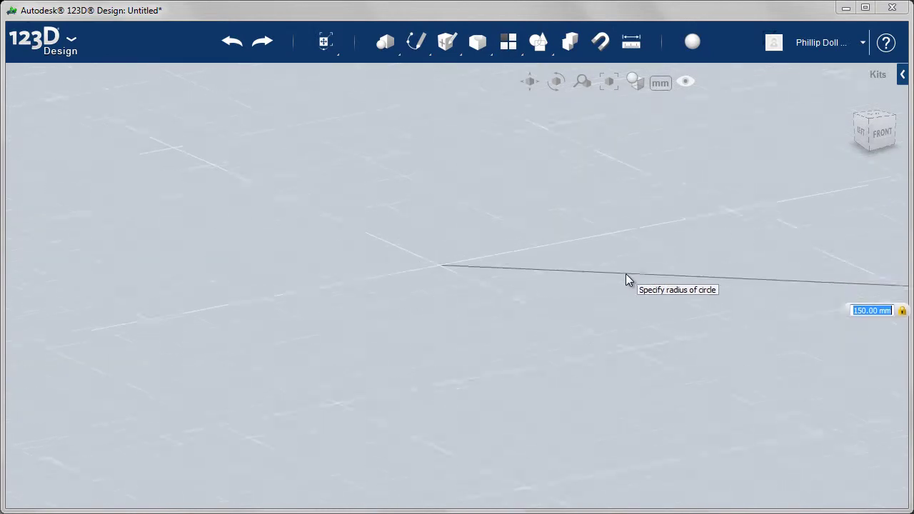
scroll(625, 274, down, 5)
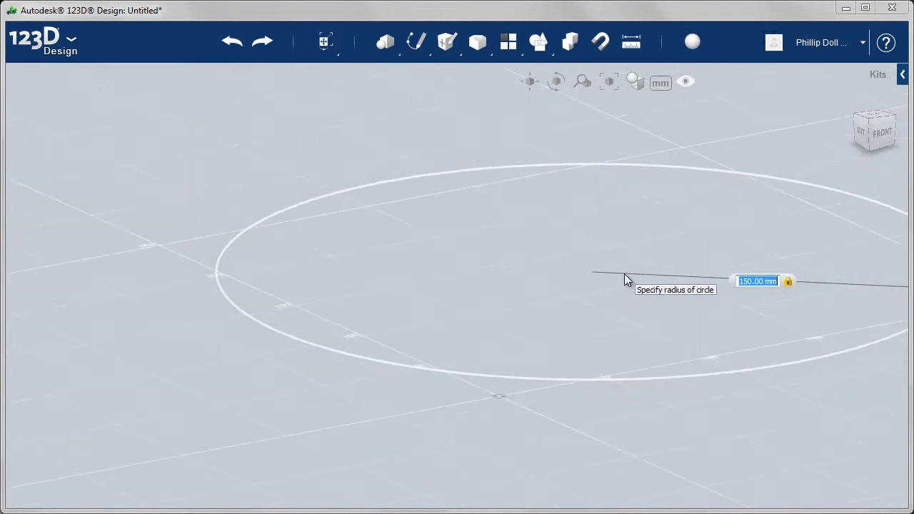
scroll(624, 278, down, 3)
key(Return)
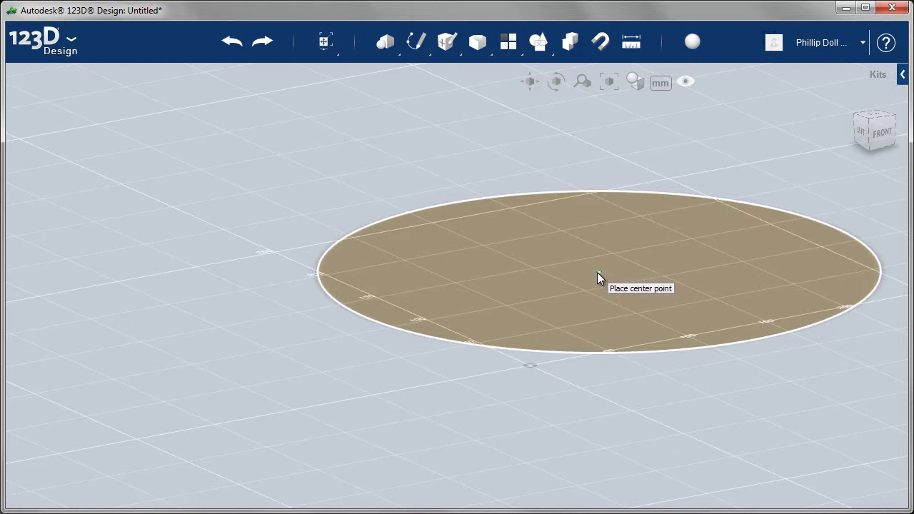
Draw 110 mm and 95 mm radius circles sharing the 150 mm circle's centre
click(597, 272)
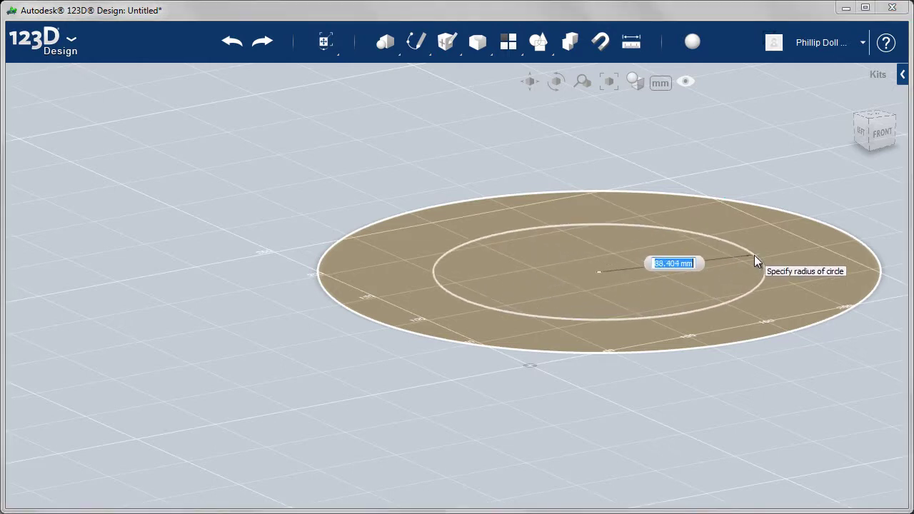
text(110)
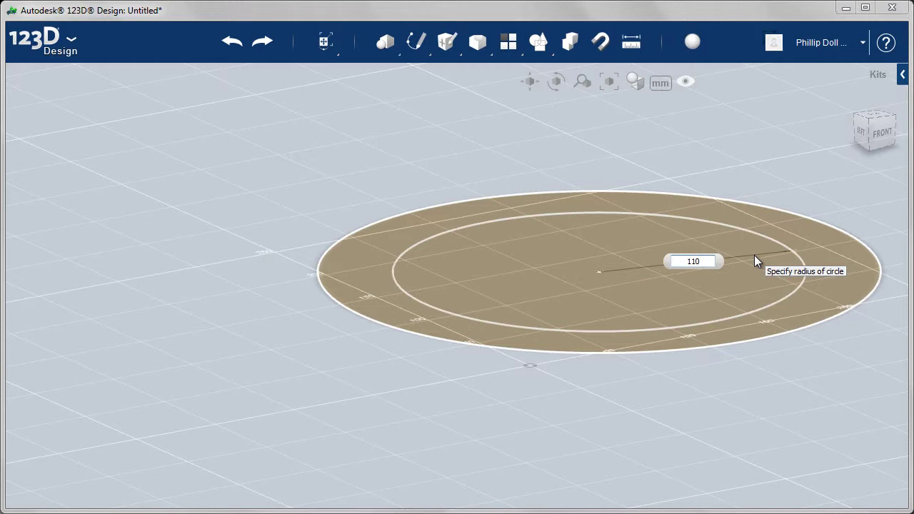
key(Tab)
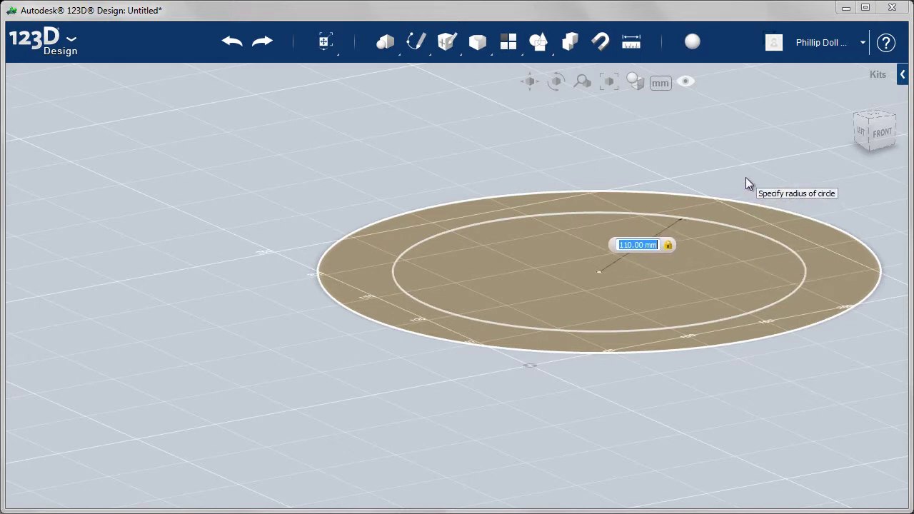
key(Return)
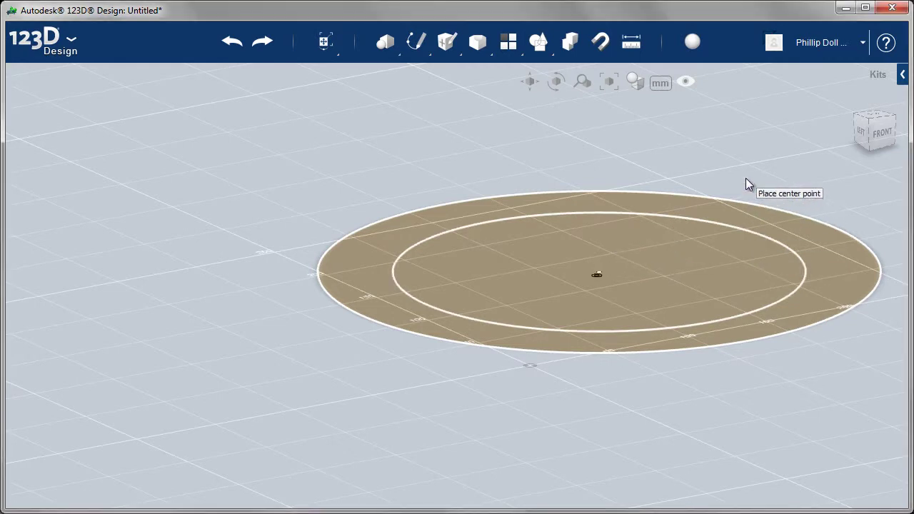
click(603, 272)
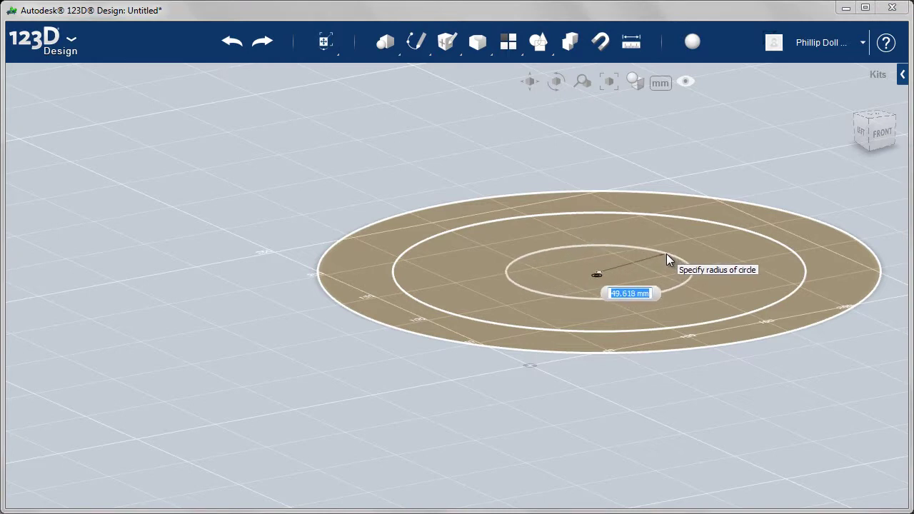
text(95)
key(Tab)
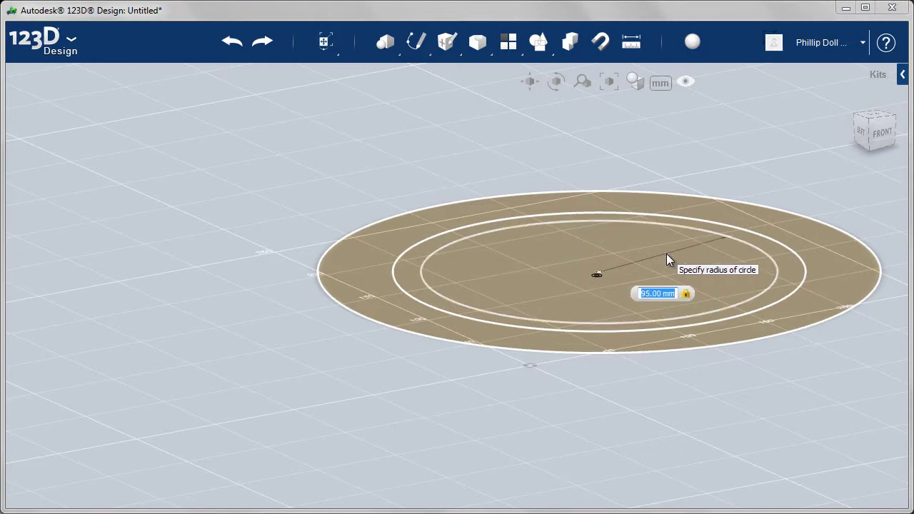
click(745, 159)
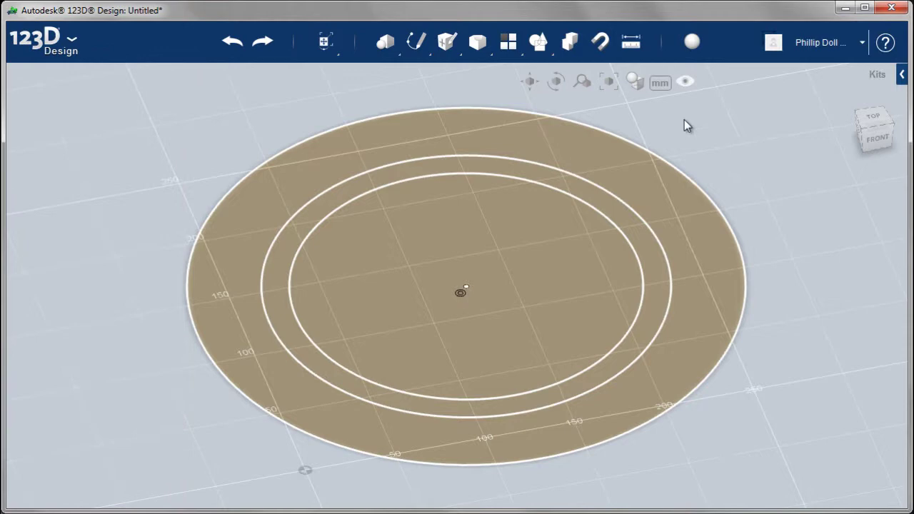
Extrude the outer and middle ring profiles 30 mm downward into a solid disc
mouse_move(446, 41)
click(446, 78)
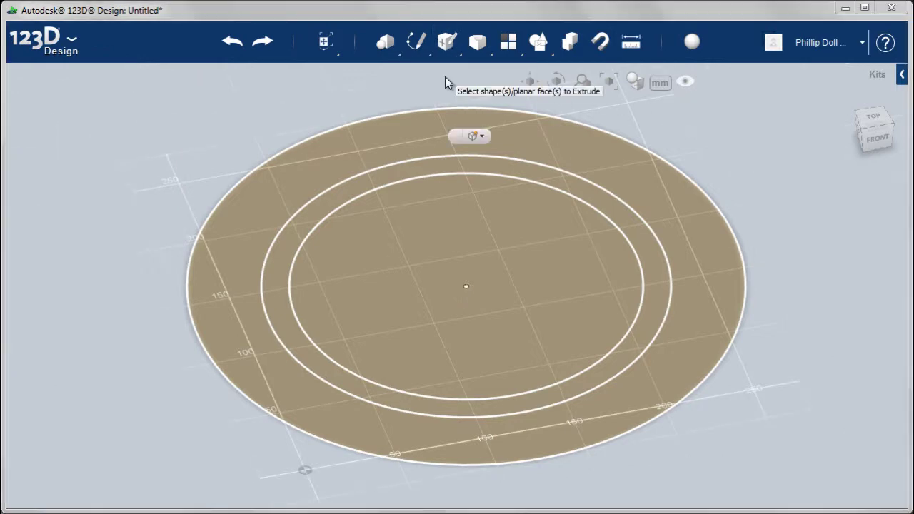
click(457, 136)
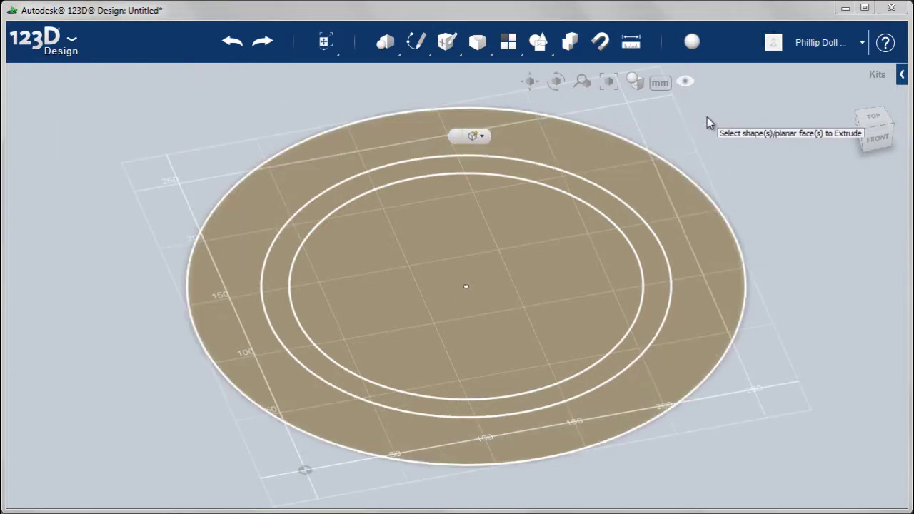
click(564, 138)
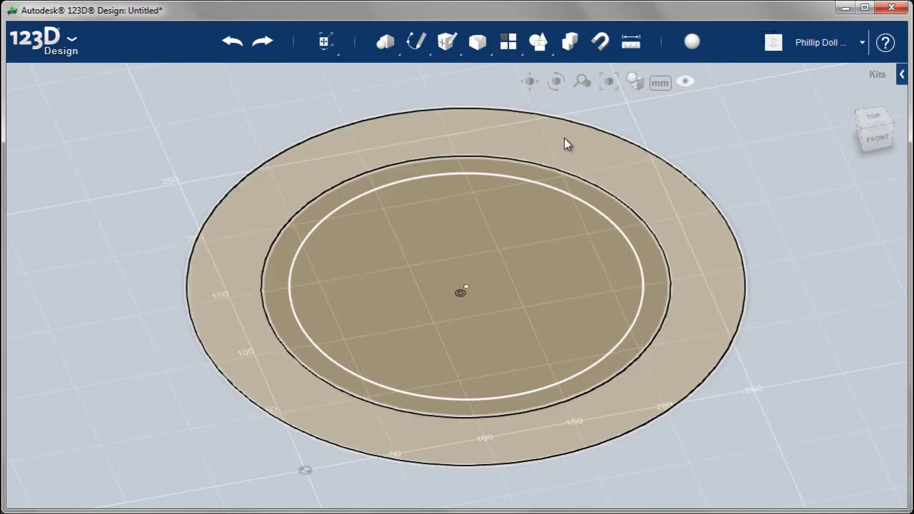
click(564, 143)
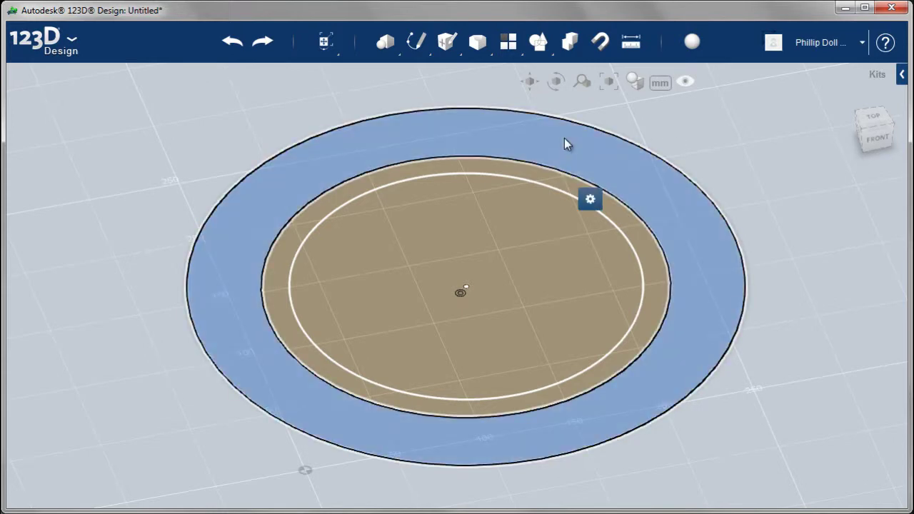
mouse_move(587, 197)
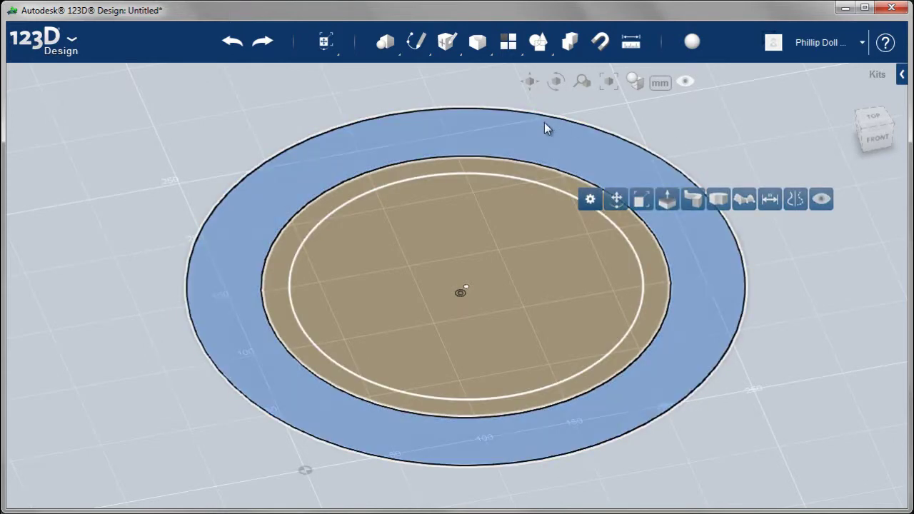
shift+click(498, 170)
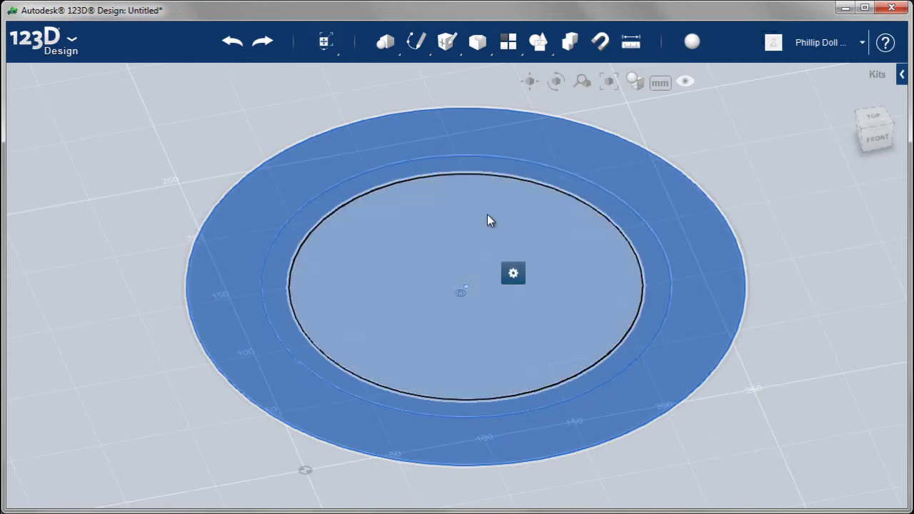
mouse_move(513, 273)
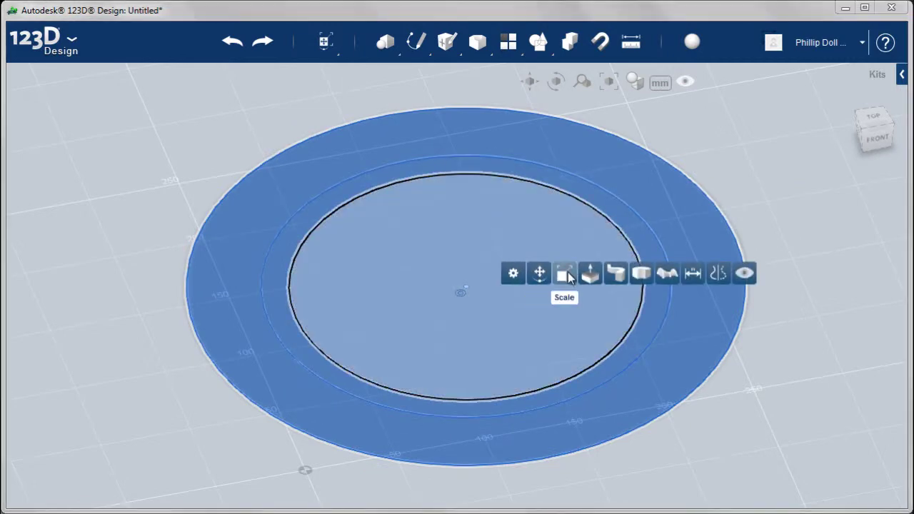
click(590, 272)
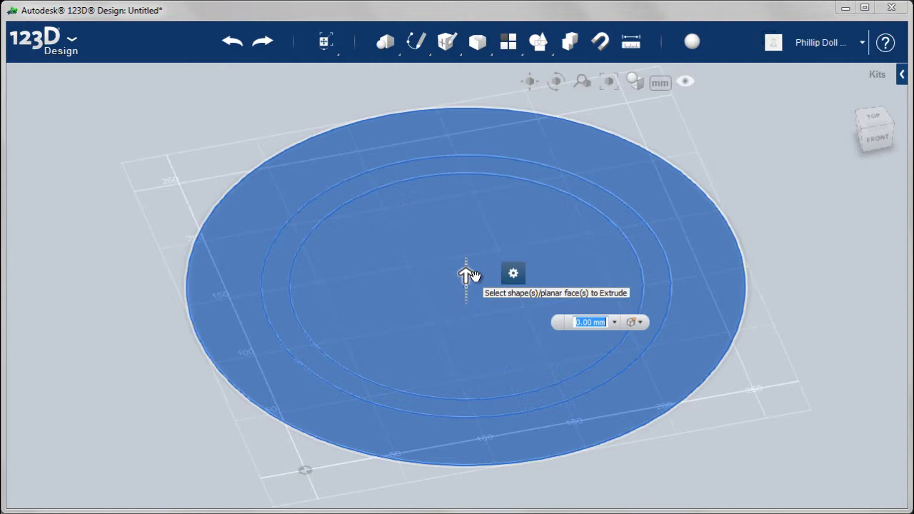
drag(469, 276, 469, 316)
click(778, 181)
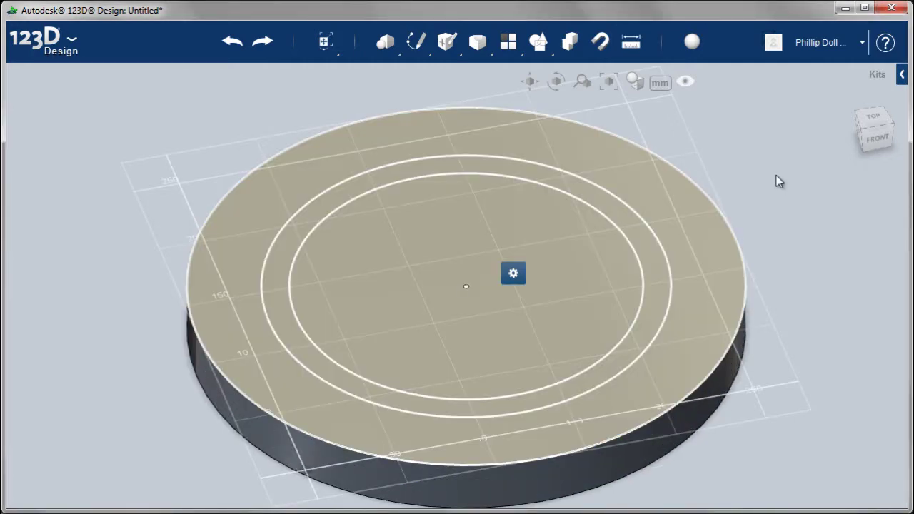
Push the ring face between the circles 2 mm down into the disc
click(585, 188)
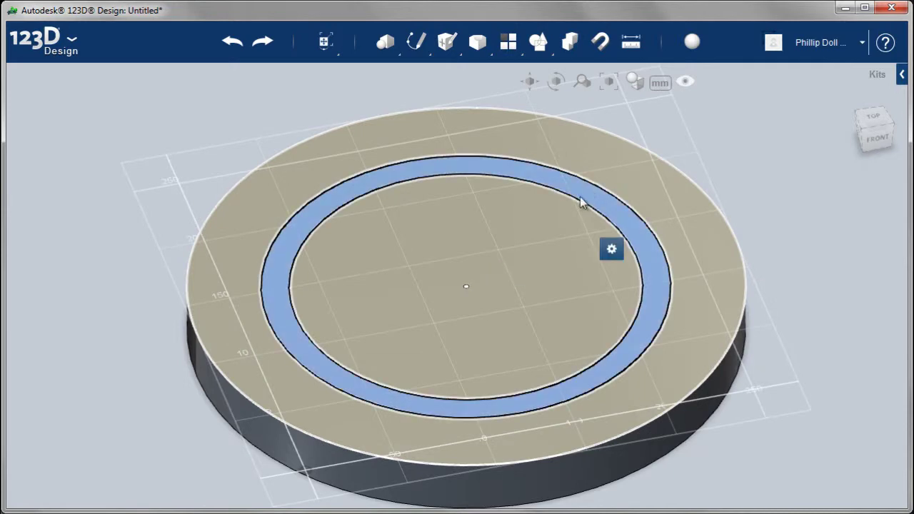
mouse_move(610, 252)
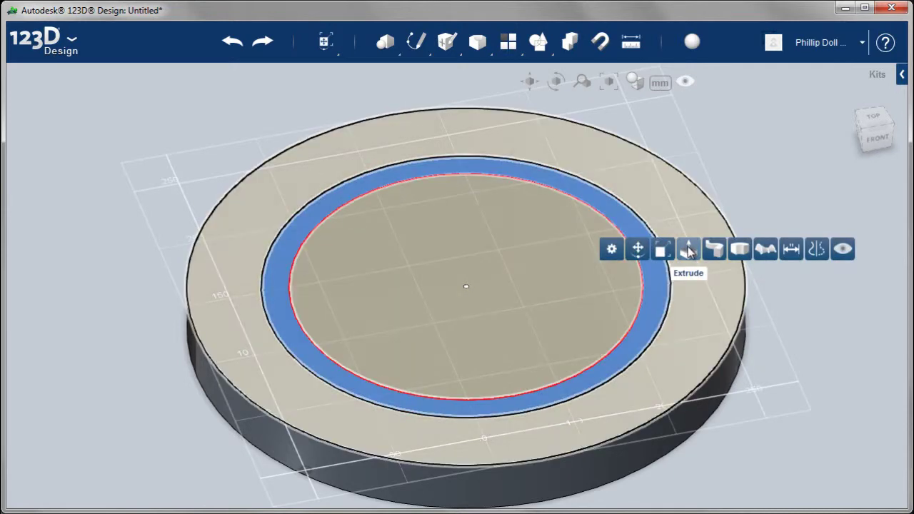
click(688, 250)
text(-2)
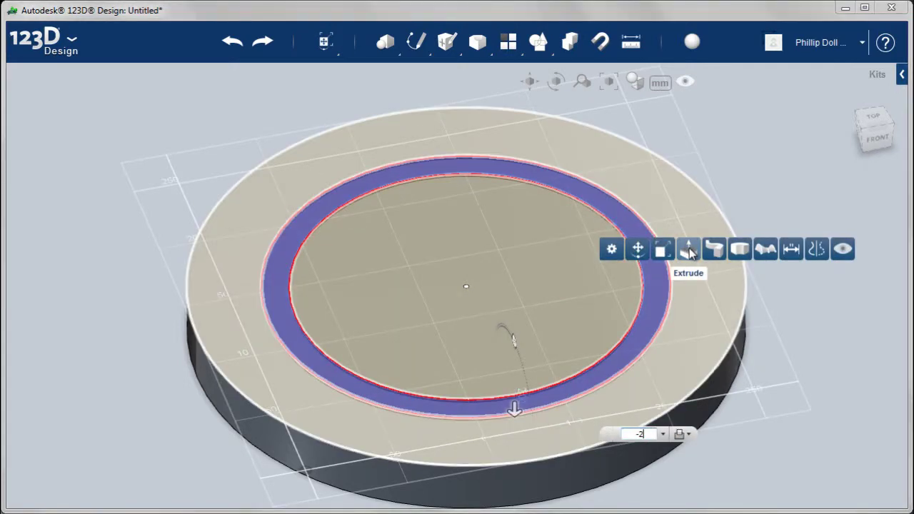
key(Return)
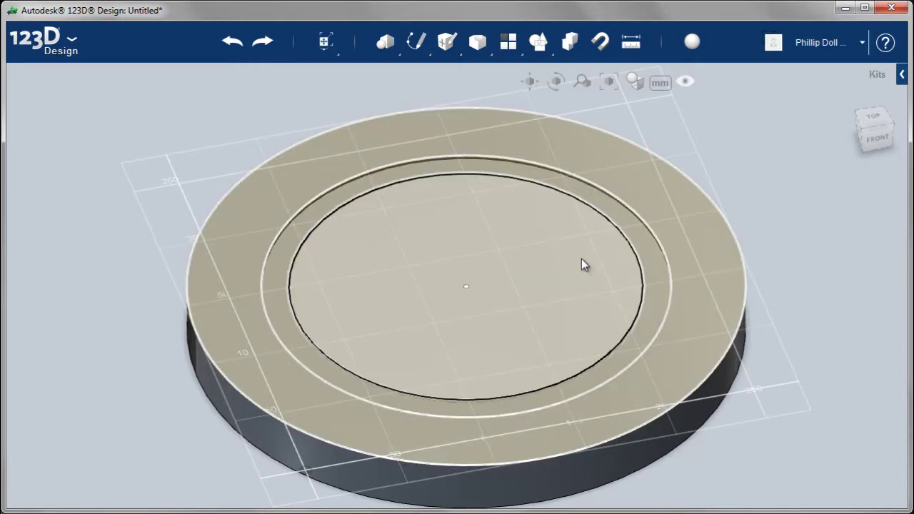
Sink the inner circular face by -4 mm and orbit to check the recesses
click(582, 261)
mouse_move(607, 321)
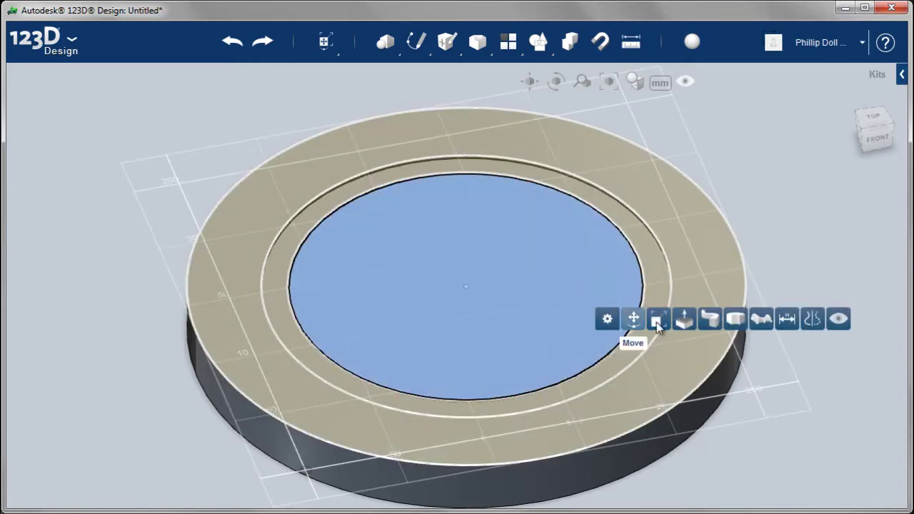
click(684, 321)
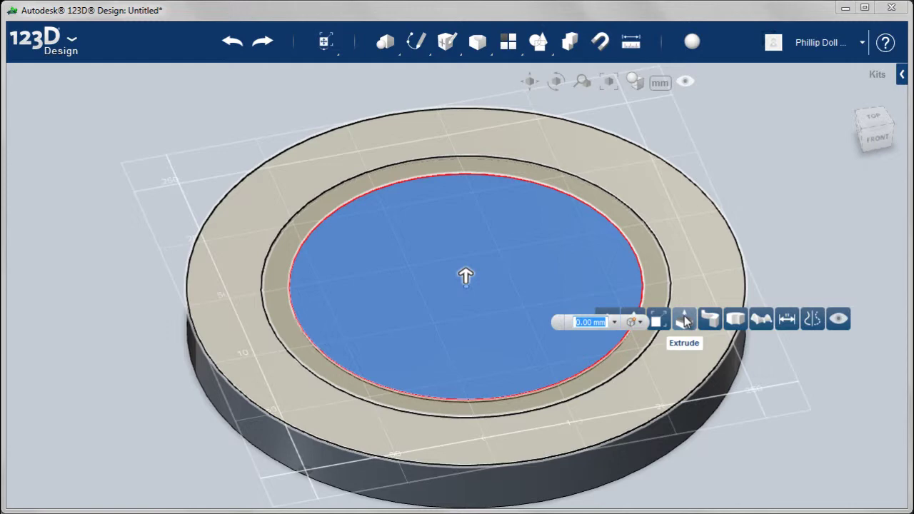
text(-4)
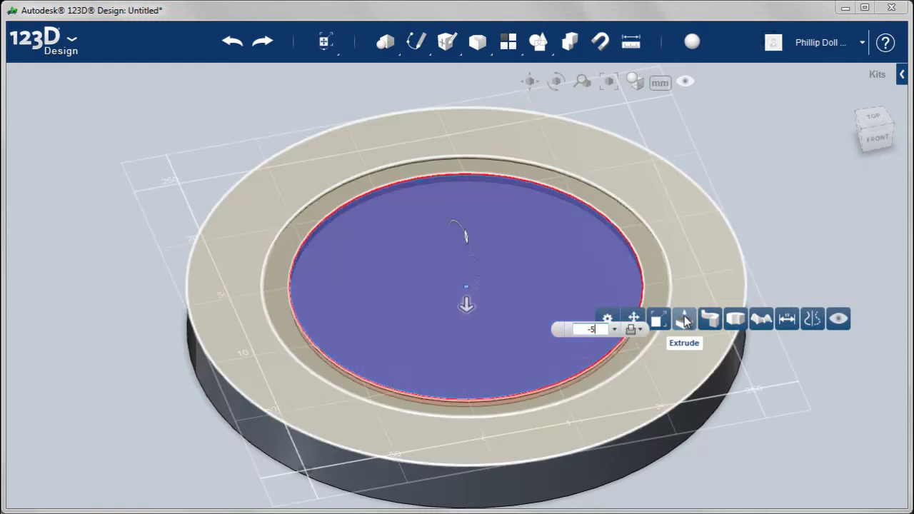
key(Return)
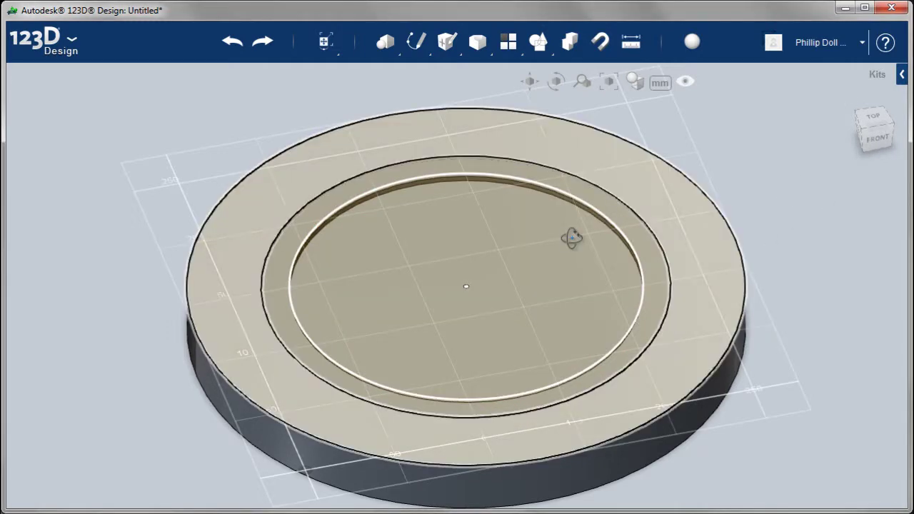
mouse_move(571, 238)
right_down()
mouse_move(554, 240)
mouse_move(537, 192)
mouse_move(548, 253)
mouse_move(589, 269)
mouse_move(624, 236)
mouse_move(647, 305)
mouse_move(673, 333)
right_up()
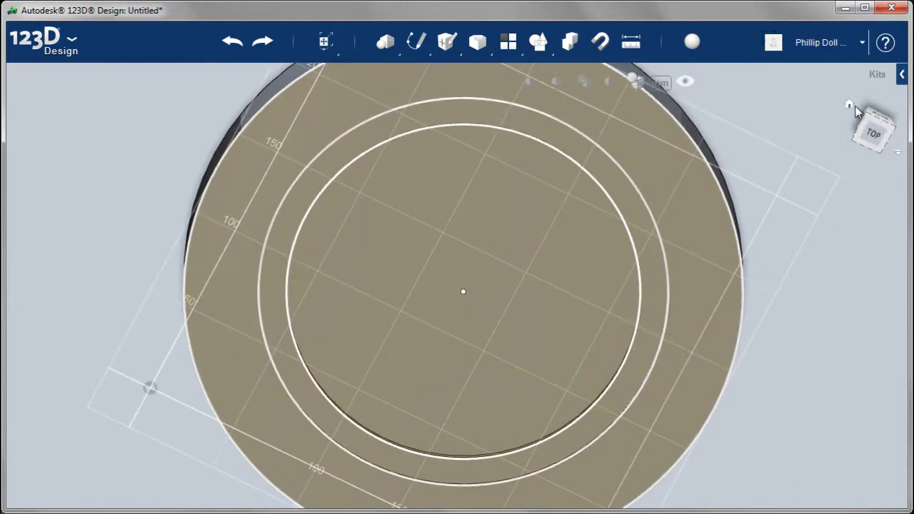
Reset the recessed disc to the Home view using the icon beside the ViewCube
click(850, 105)
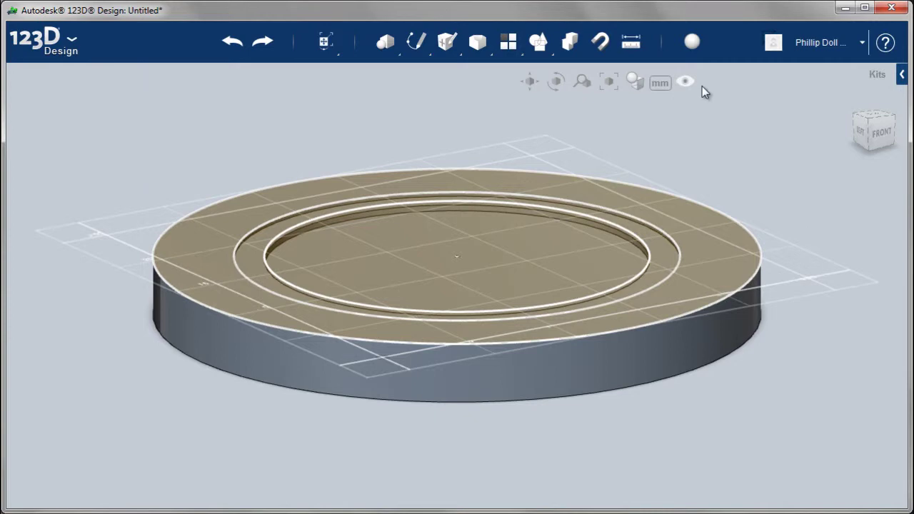
Orbit under the disc and switch the ViewCube to the Bottom view
mouse_move(685, 83)
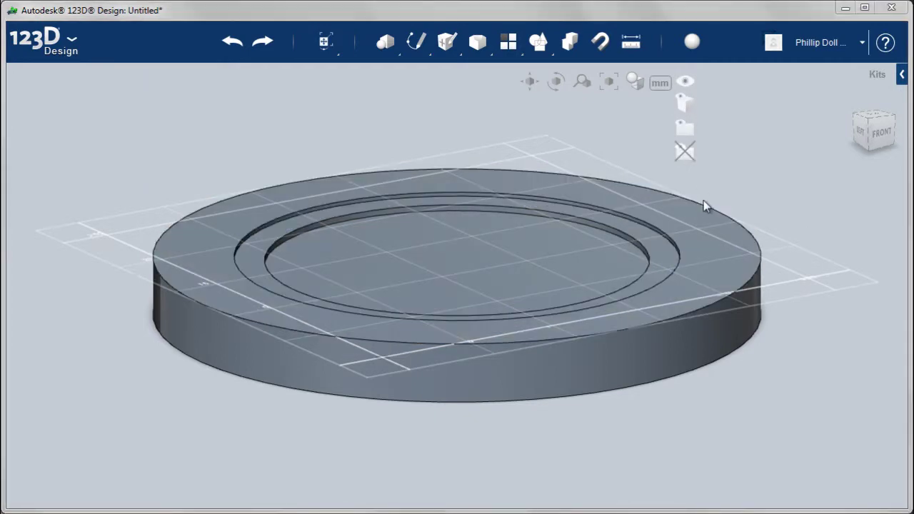
mouse_move(793, 265)
right_down()
mouse_move(765, 243)
mouse_move(751, 200)
mouse_move(763, 171)
mouse_move(771, 180)
right_up()
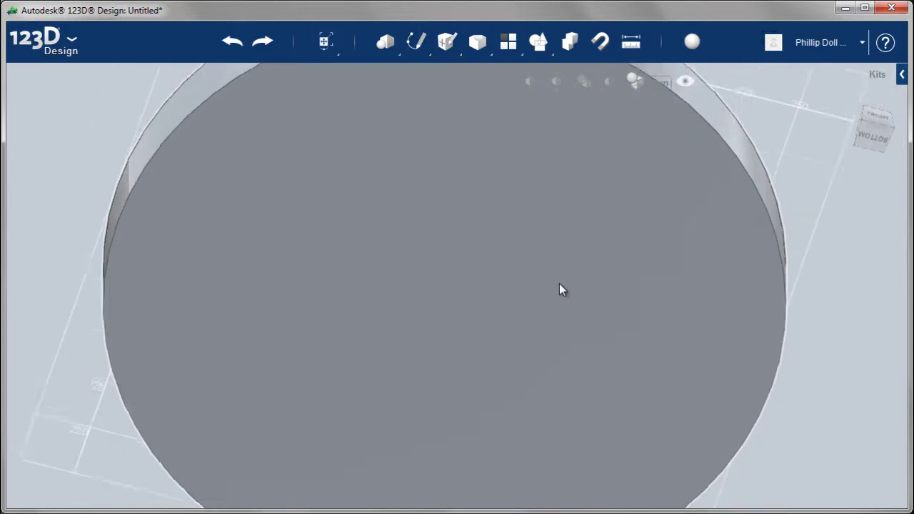
scroll(560, 288, down, 3)
right_drag(584, 286, 610, 252)
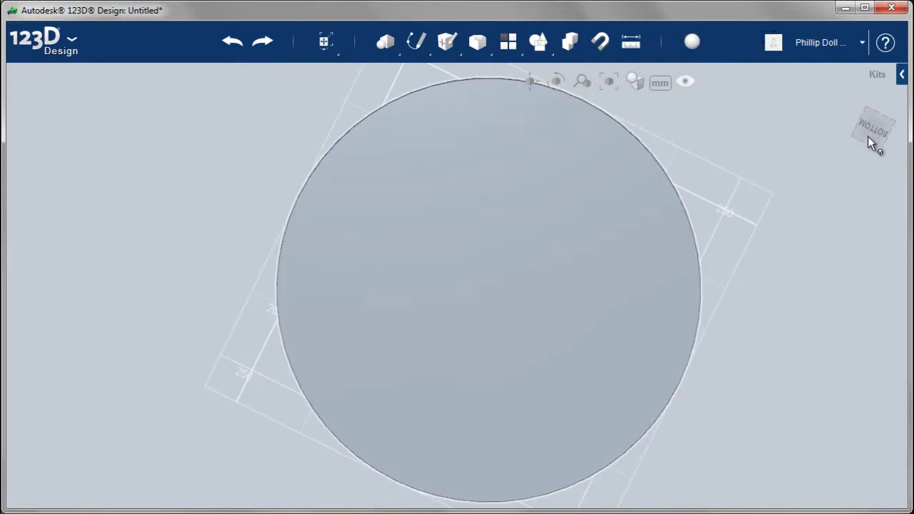
click(868, 135)
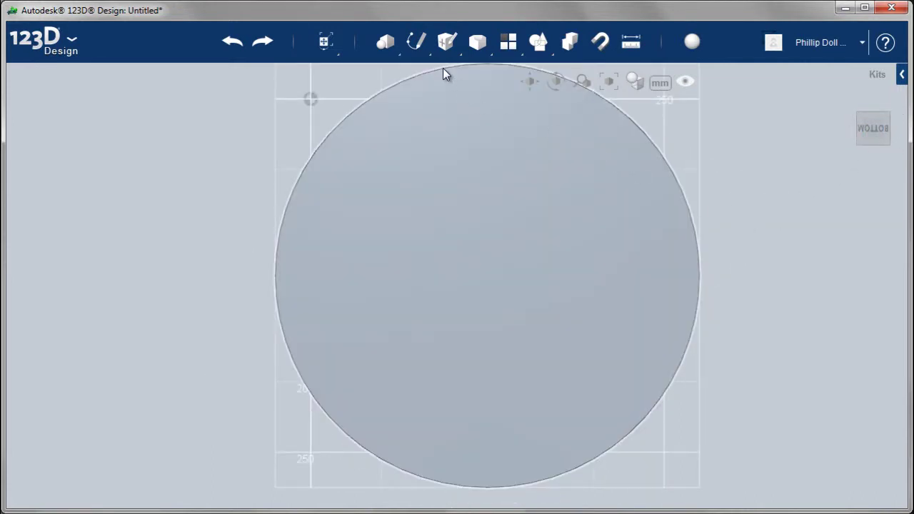
mouse_move(416, 42)
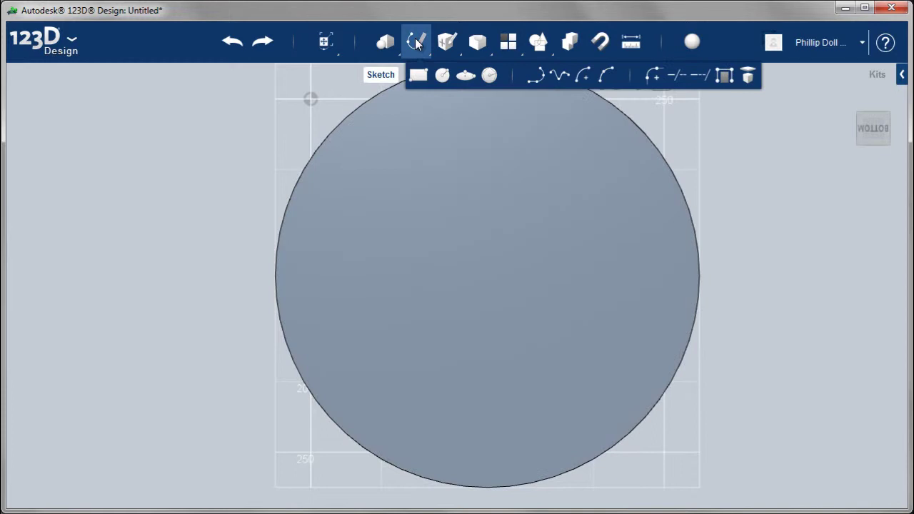
Project the bottom face outline, then sketch concentric 110 mm and 40 mm circles at its centre
click(750, 79)
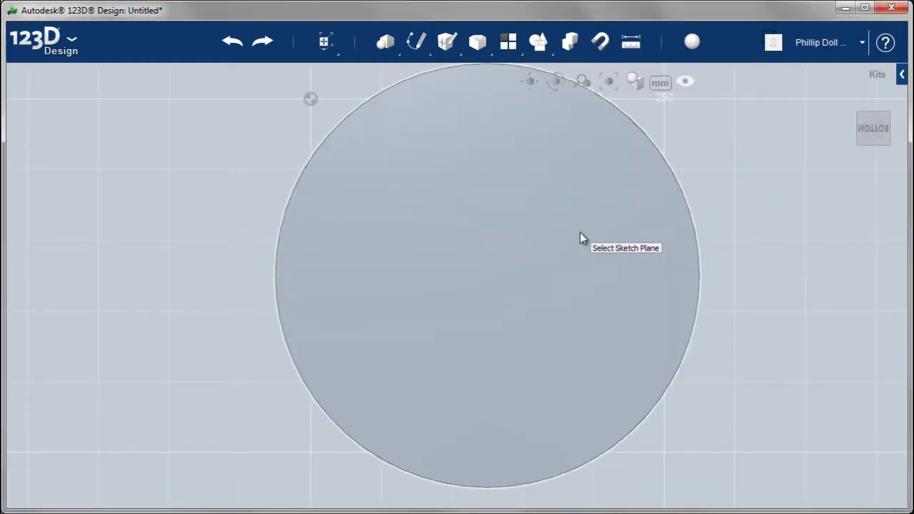
click(579, 238)
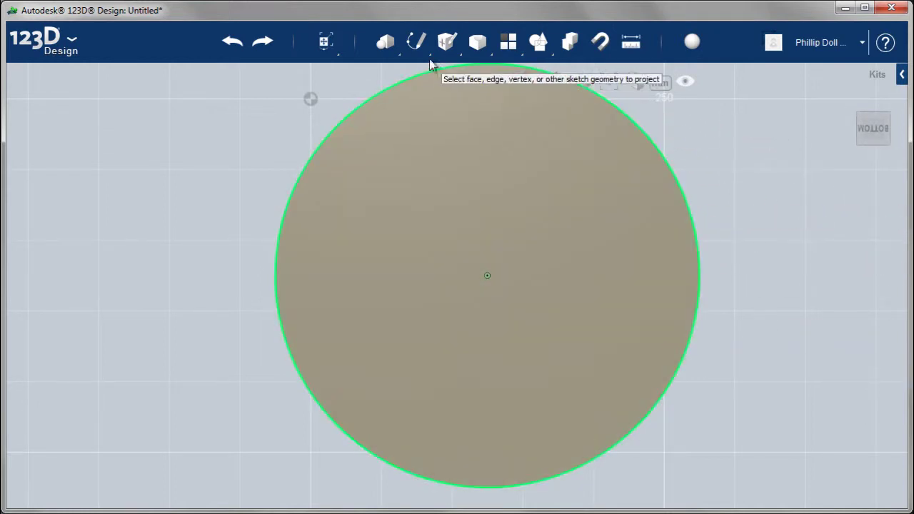
mouse_move(416, 43)
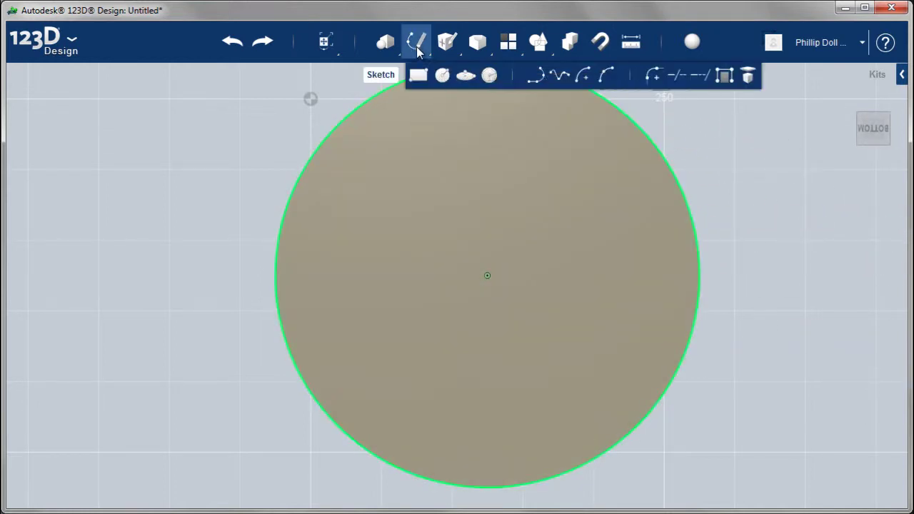
click(443, 79)
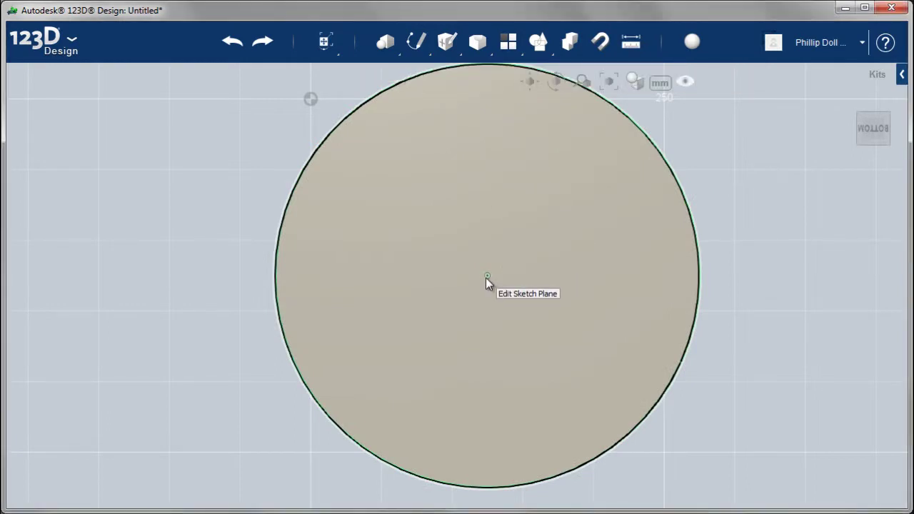
click(488, 281)
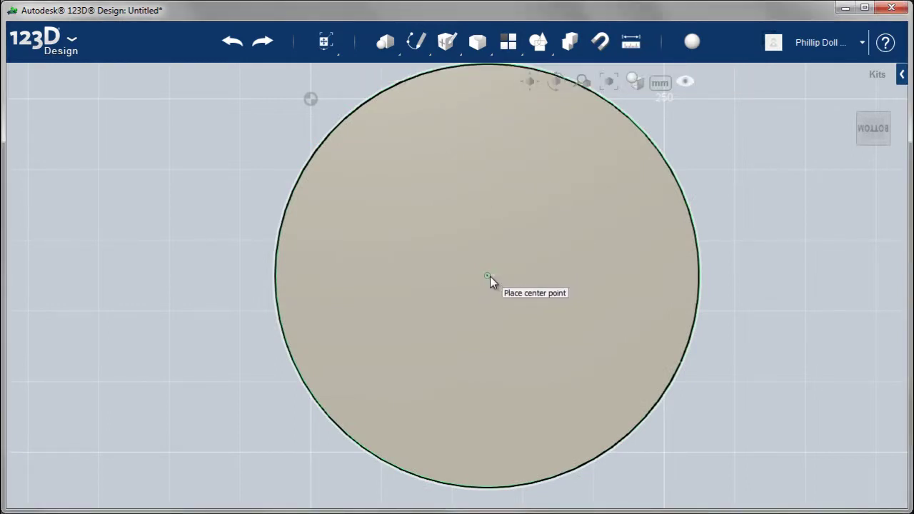
click(488, 276)
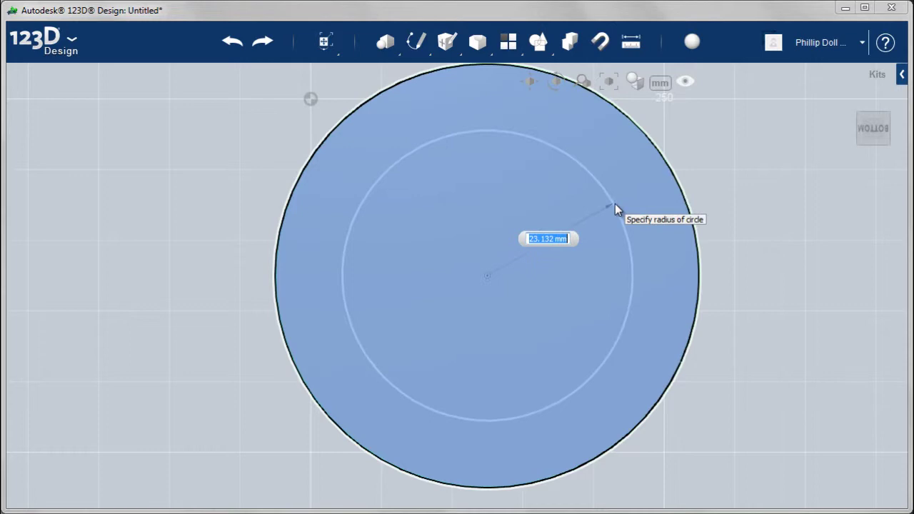
text(110)
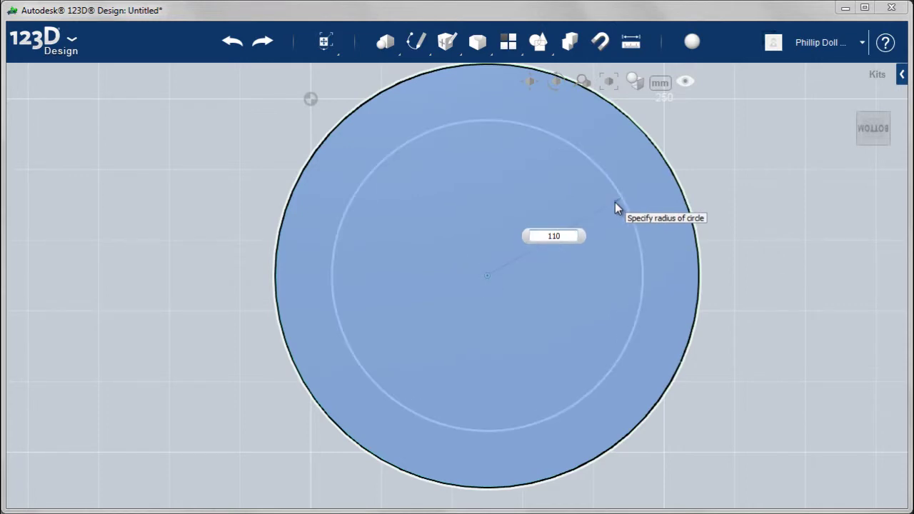
key(Tab)
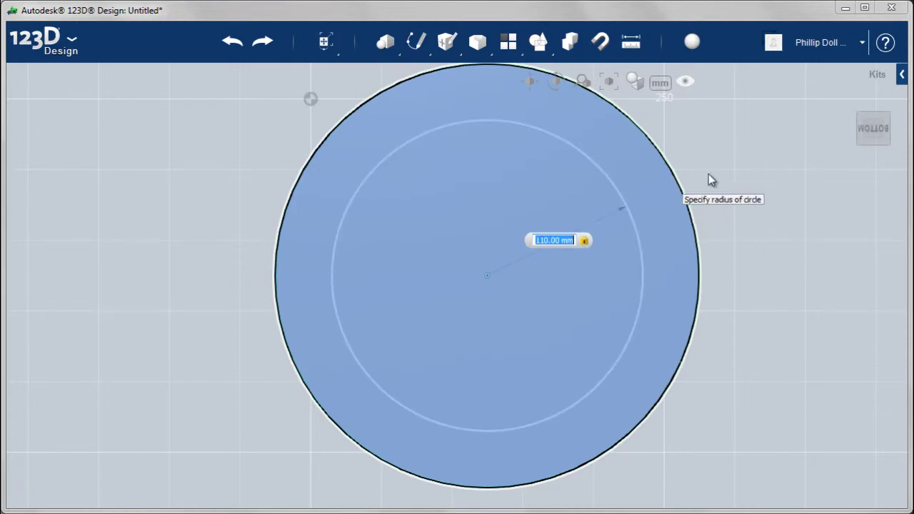
key(Return)
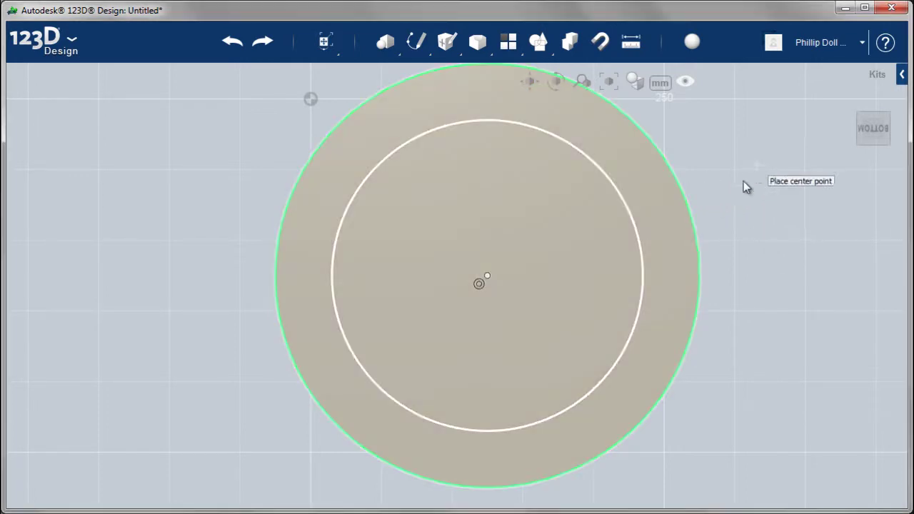
click(488, 276)
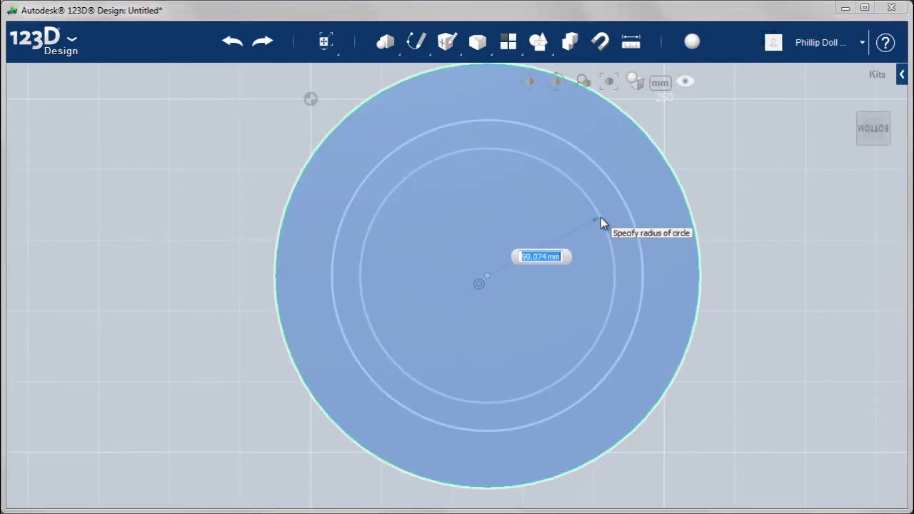
text(40)
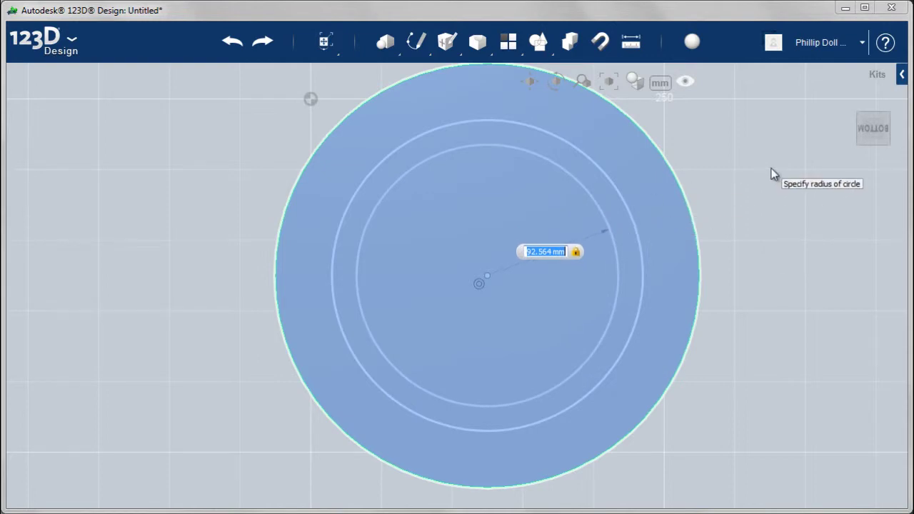
key(Return)
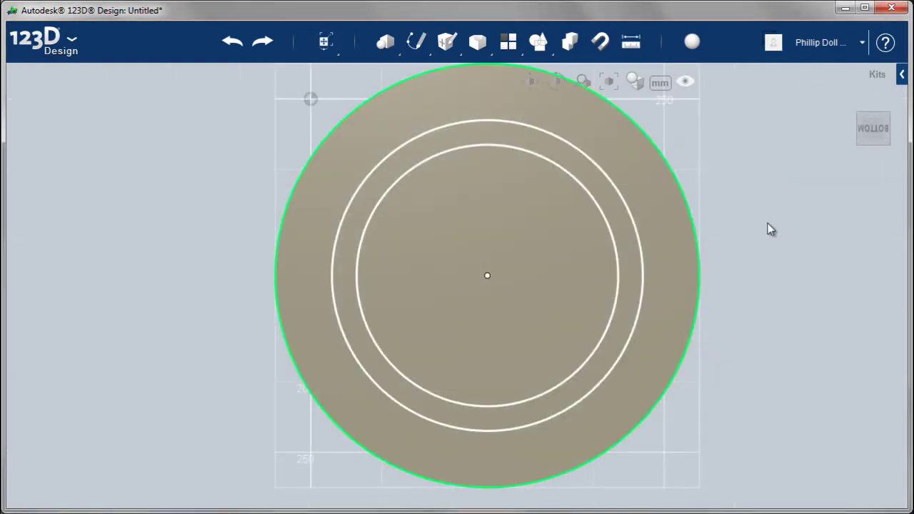
Orbit to view the disc's underside, then return to the Home view
mouse_move(621, 354)
right_down()
mouse_move(608, 347)
mouse_move(633, 287)
mouse_move(641, 297)
right_up()
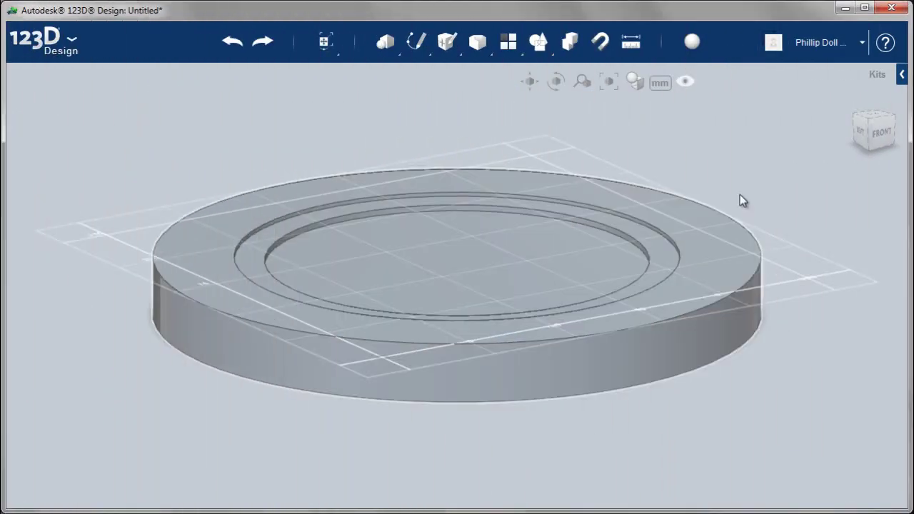
right_drag(604, 245, 581, 276)
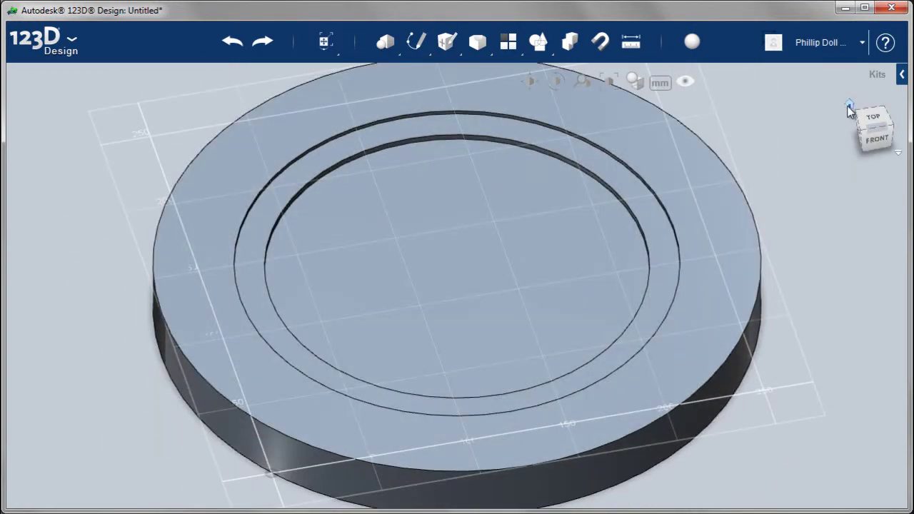
click(853, 103)
mouse_move(484, 46)
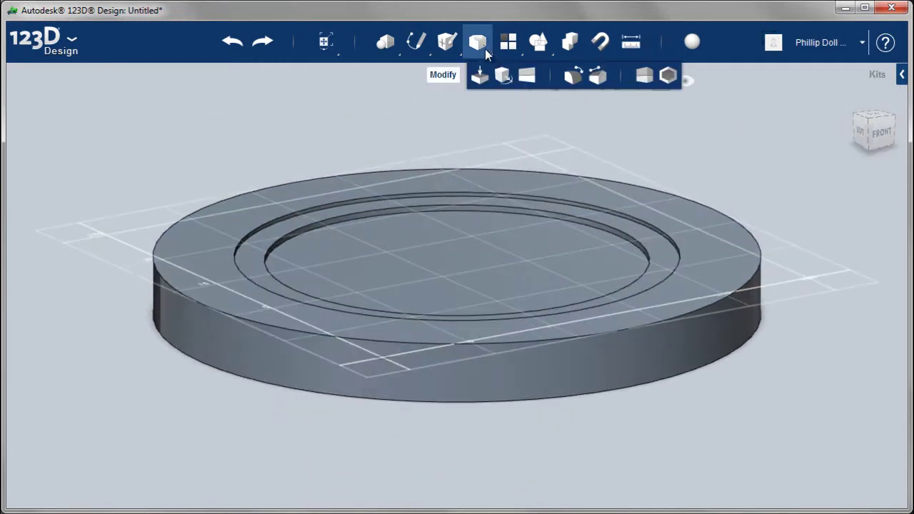
Fillet the disc's top and bottom outer edges with a 15 mm radius
click(572, 78)
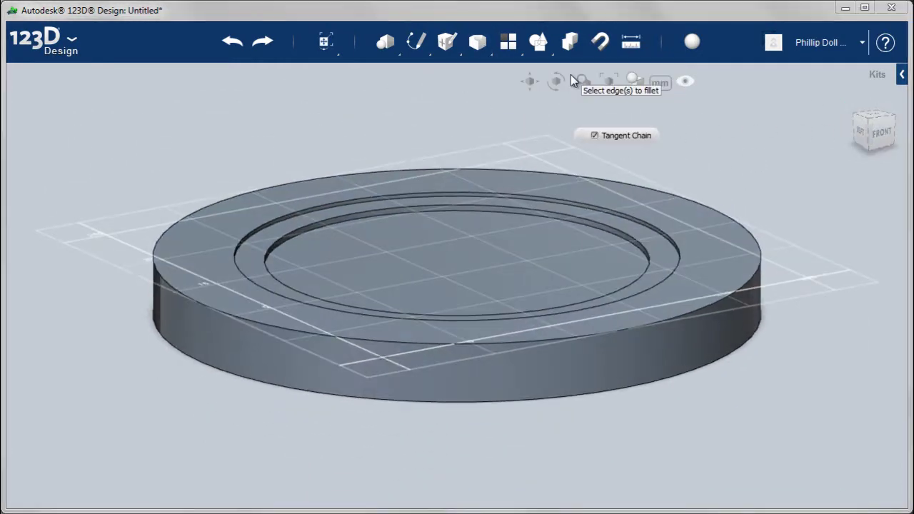
click(708, 210)
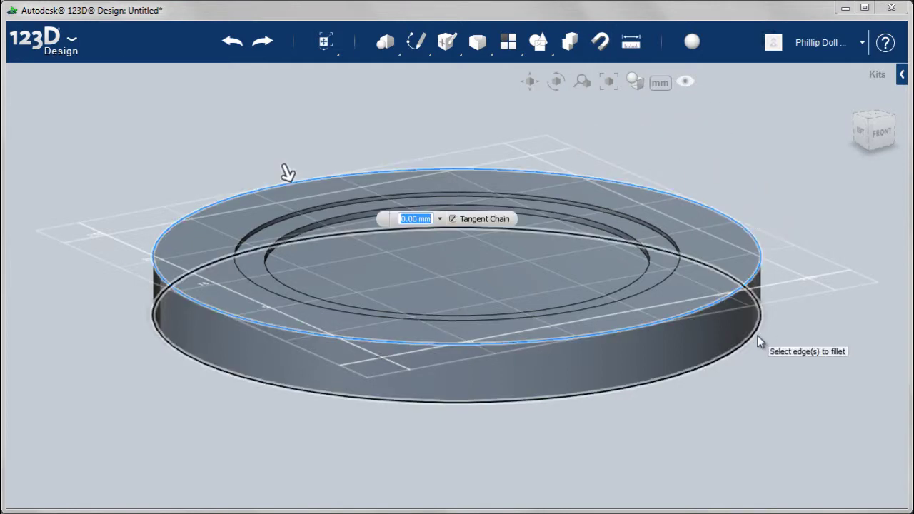
click(757, 341)
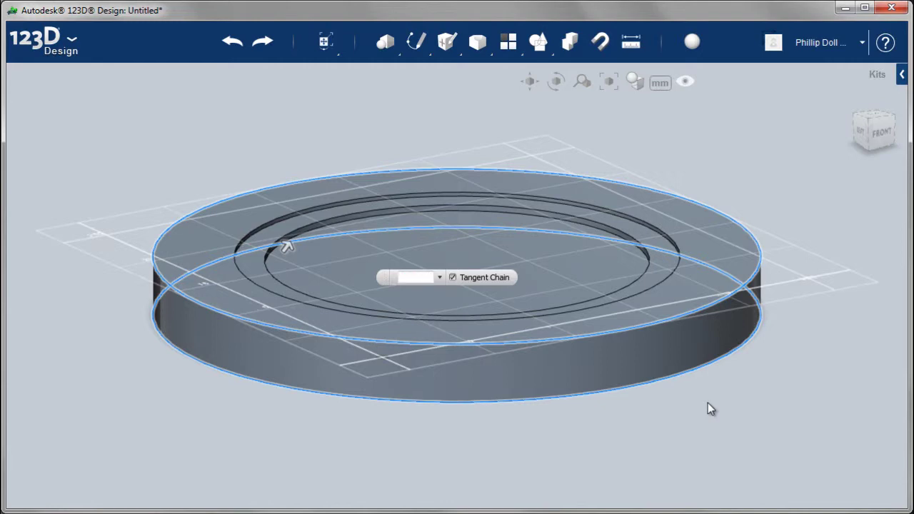
click(421, 278)
key(BackSpace)
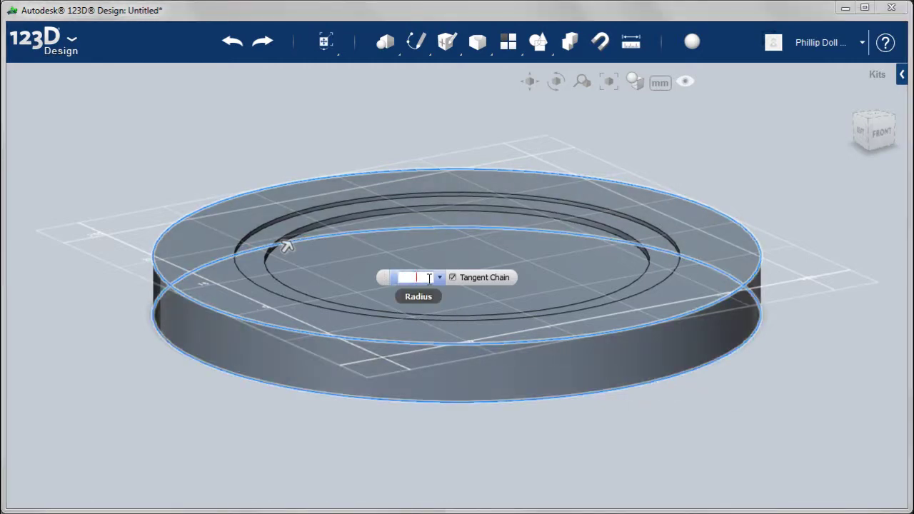
text(15)
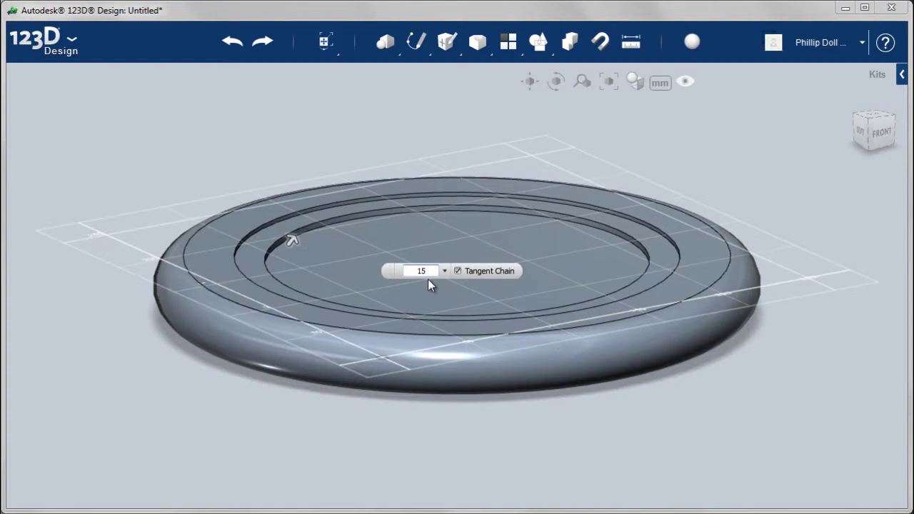
key(Return)
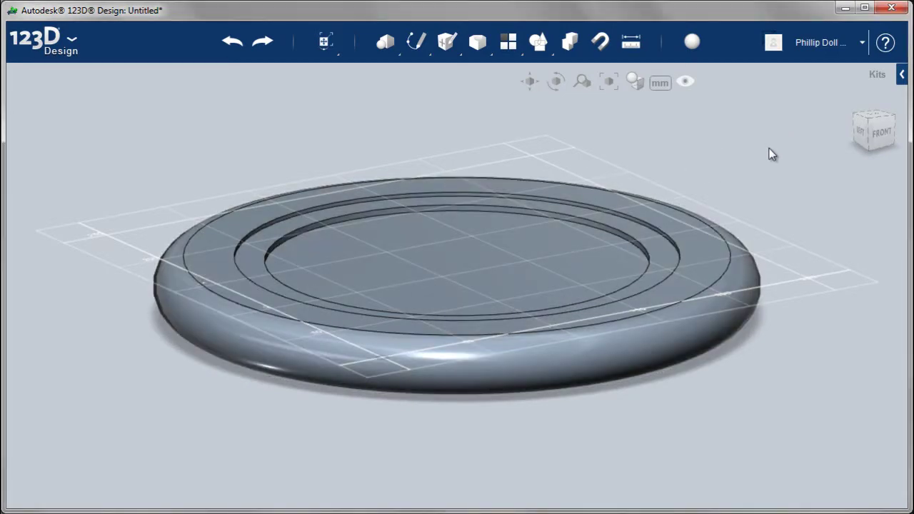
right_drag(571, 285, 496, 302)
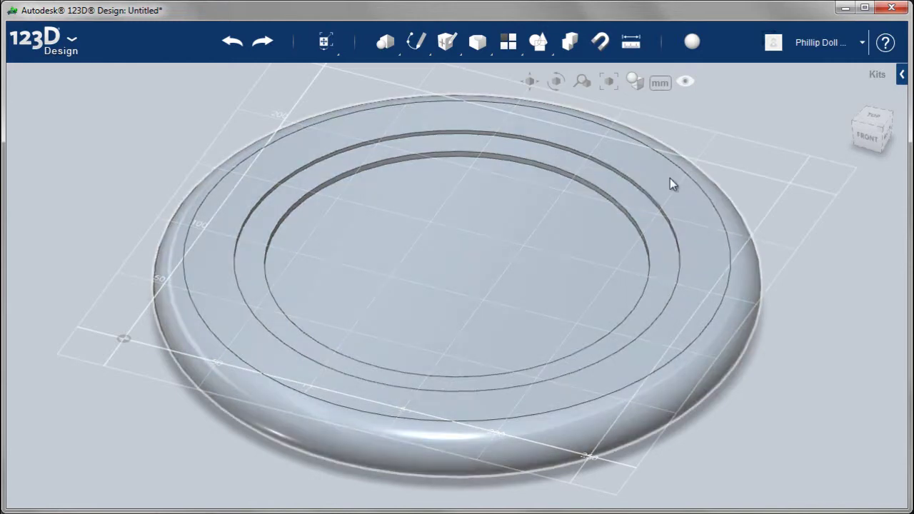
Select the rounded outer tire and assign it Black paint from the Material Browser
click(670, 180)
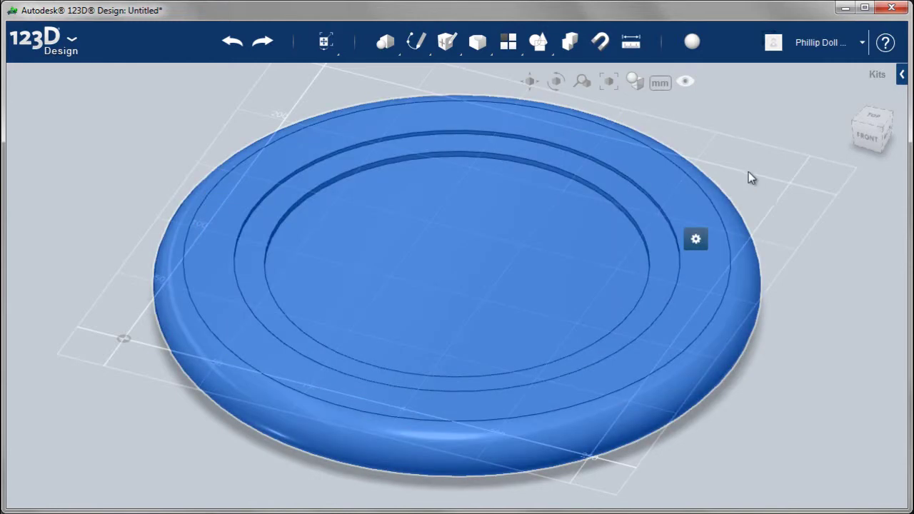
click(734, 216)
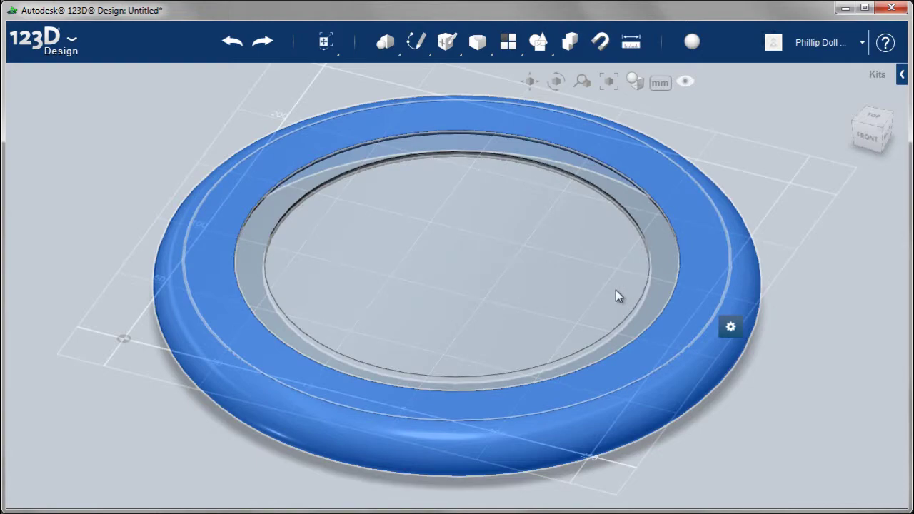
right_drag(744, 171, 735, 91)
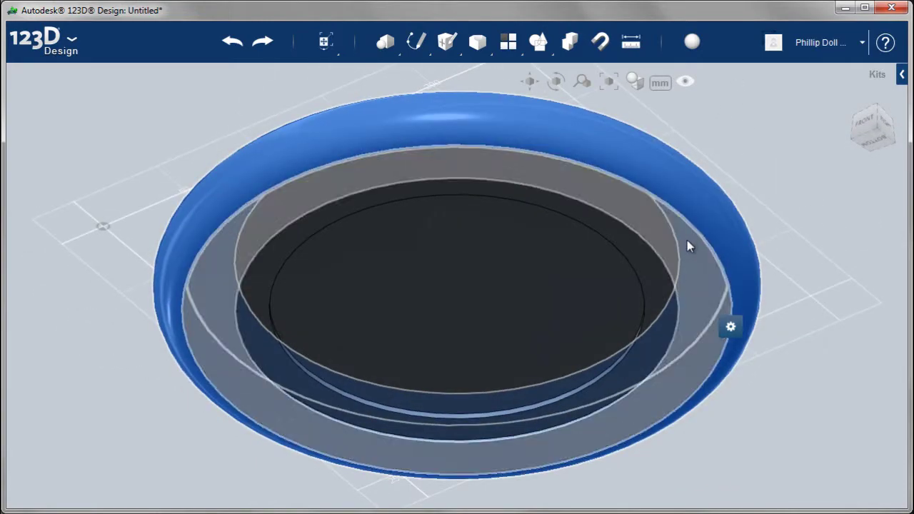
click(686, 240)
click(692, 41)
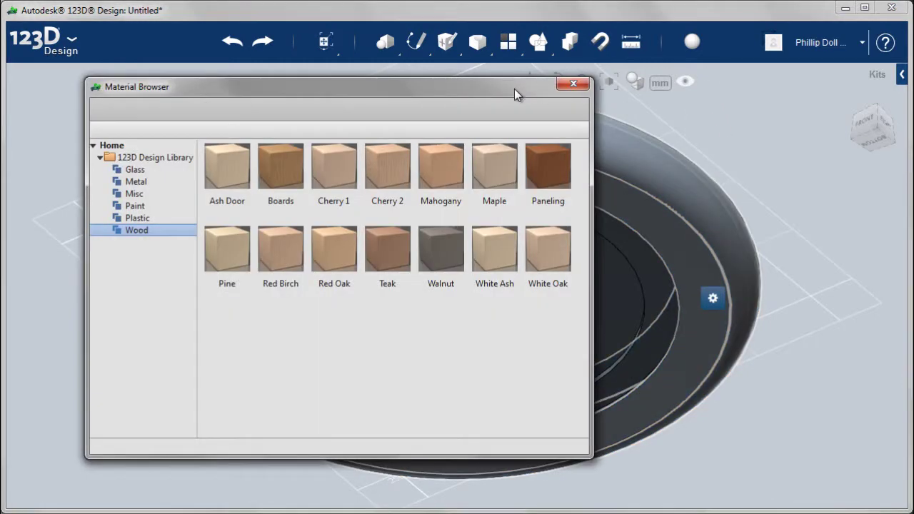
click(141, 206)
click(229, 179)
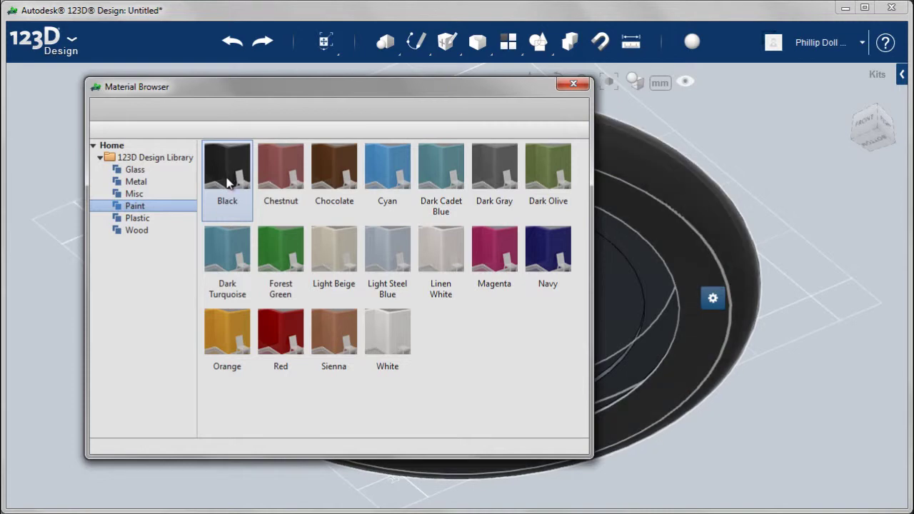
right_click(228, 181)
click(245, 189)
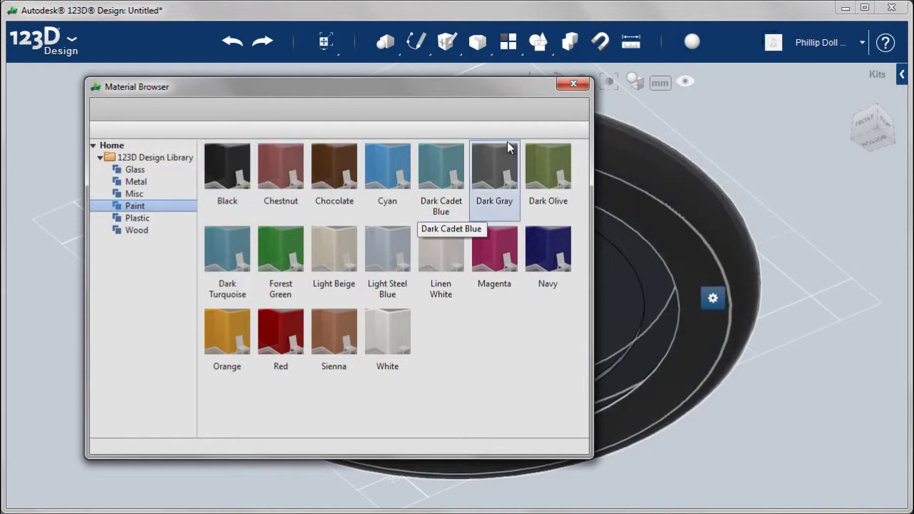
click(574, 84)
click(749, 143)
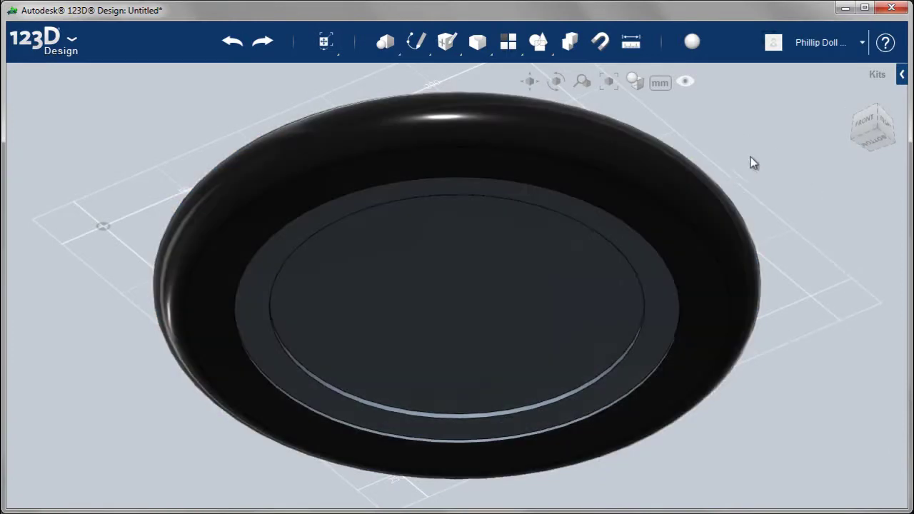
Narrow the selection to the rim ring inside the tire, zoom in, and bring up the material library
right_drag(749, 160, 617, 187)
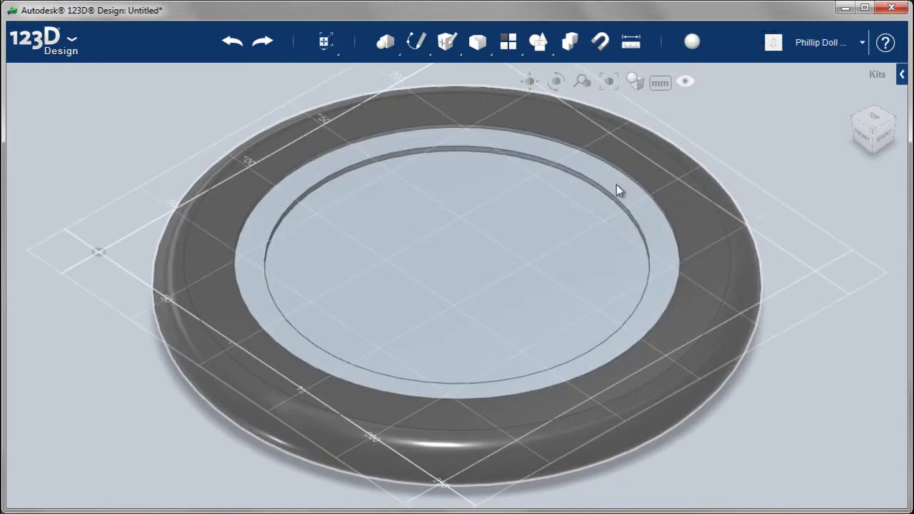
click(617, 185)
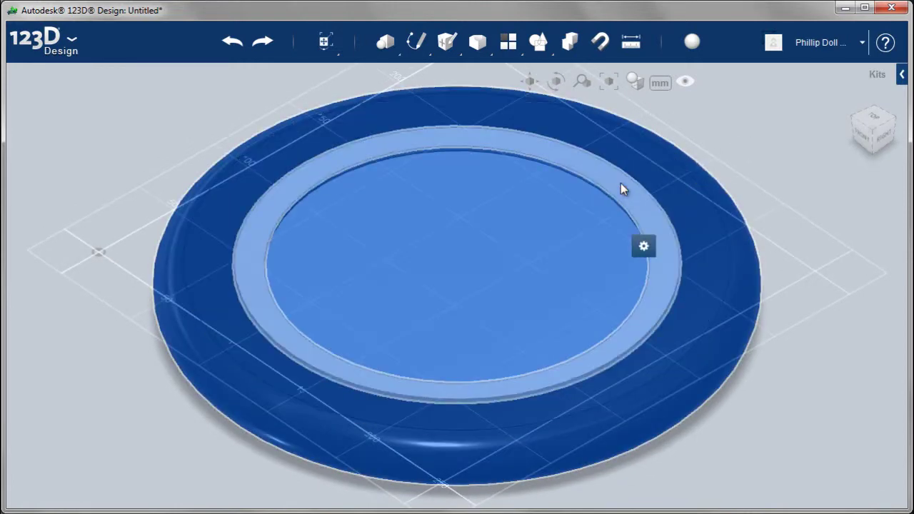
click(620, 183)
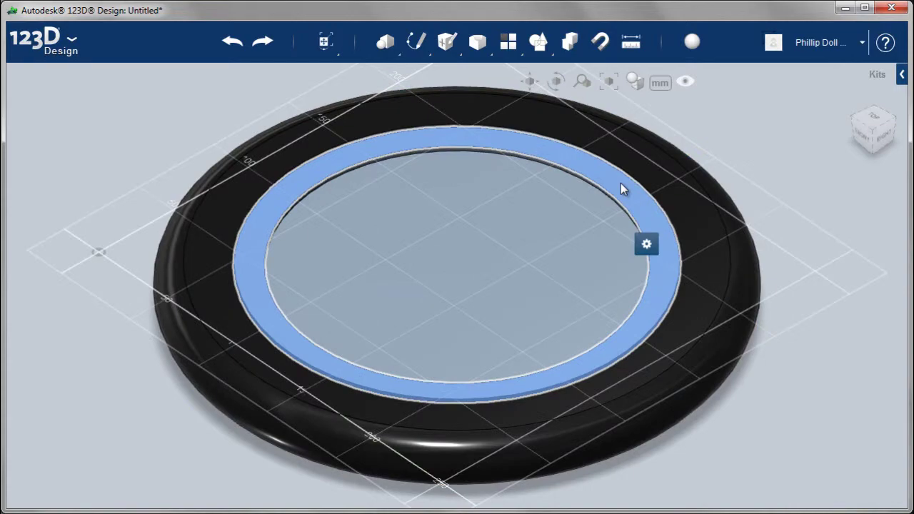
scroll(620, 183, up, 4)
scroll(619, 183, up, 4)
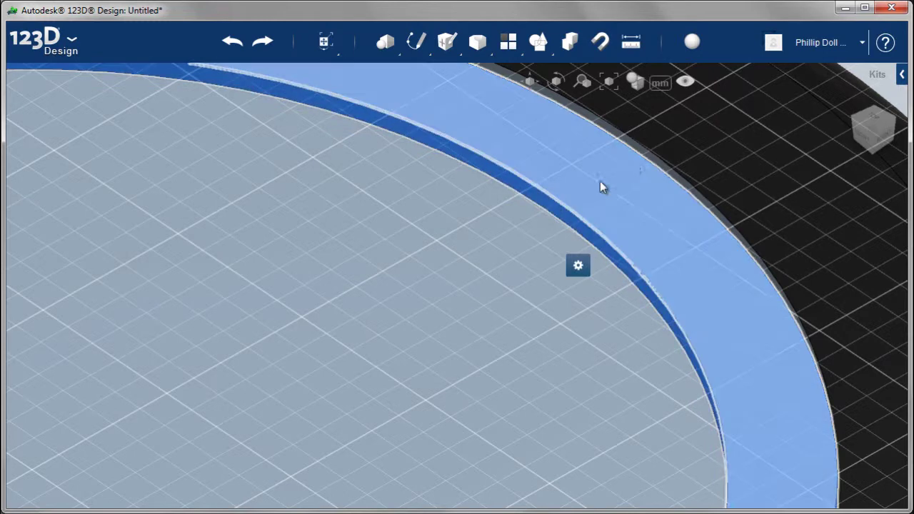
click(692, 41)
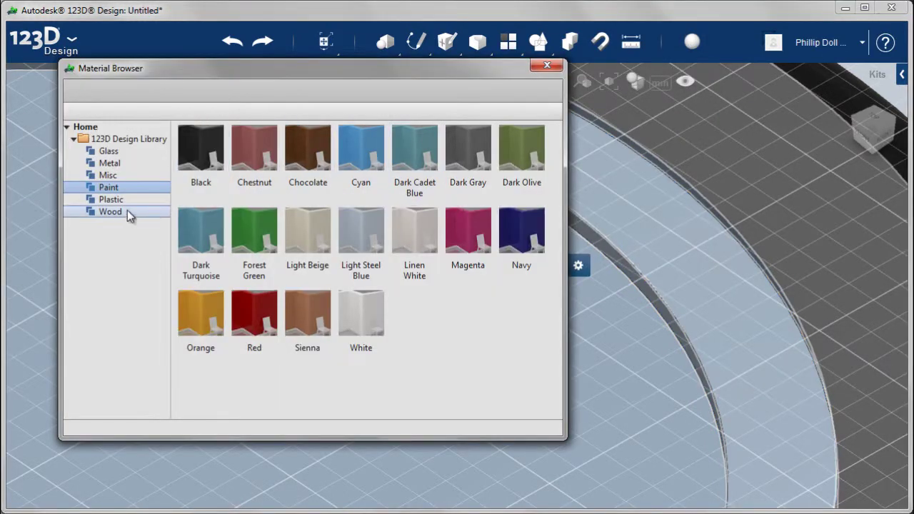
Assign Stainless Steel metal to the rim ring
click(111, 163)
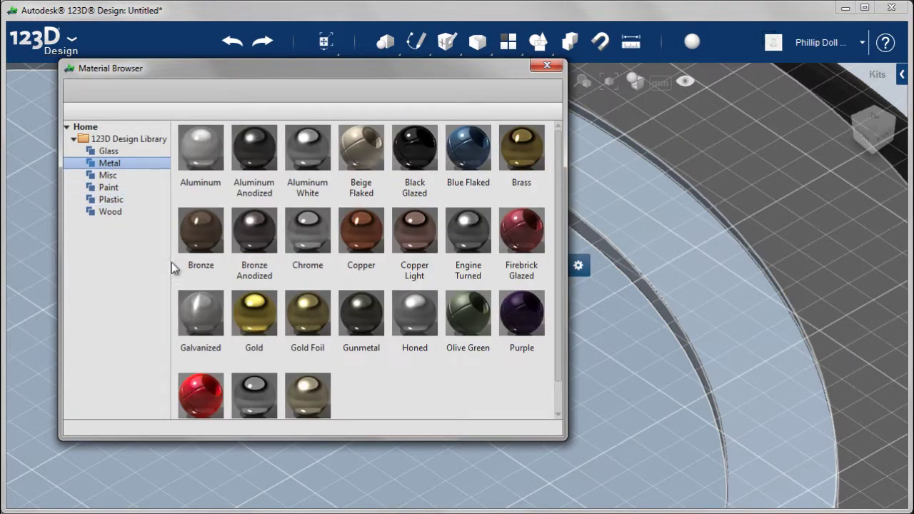
scroll(556, 237, down, 1)
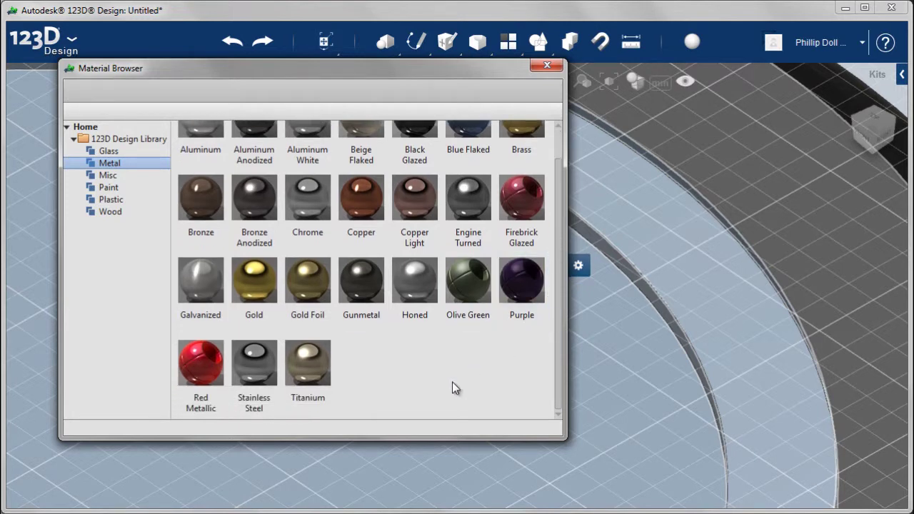
right_click(272, 365)
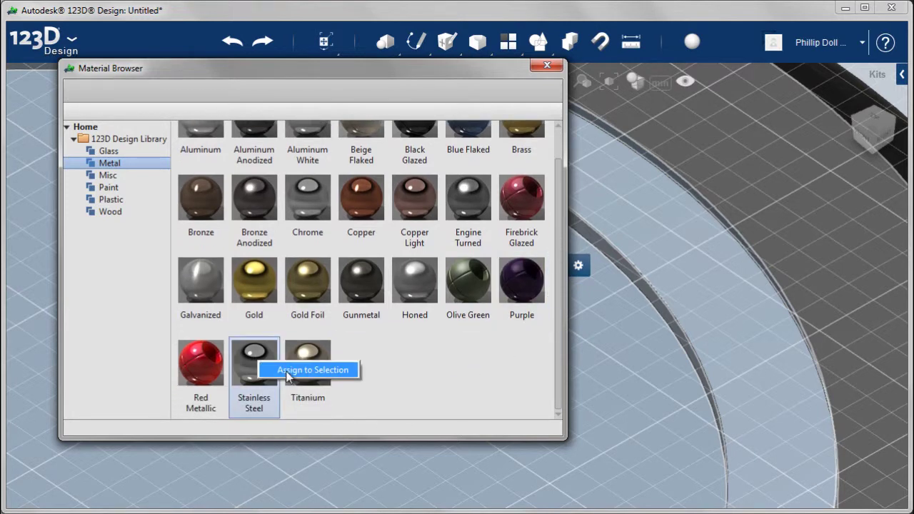
click(287, 372)
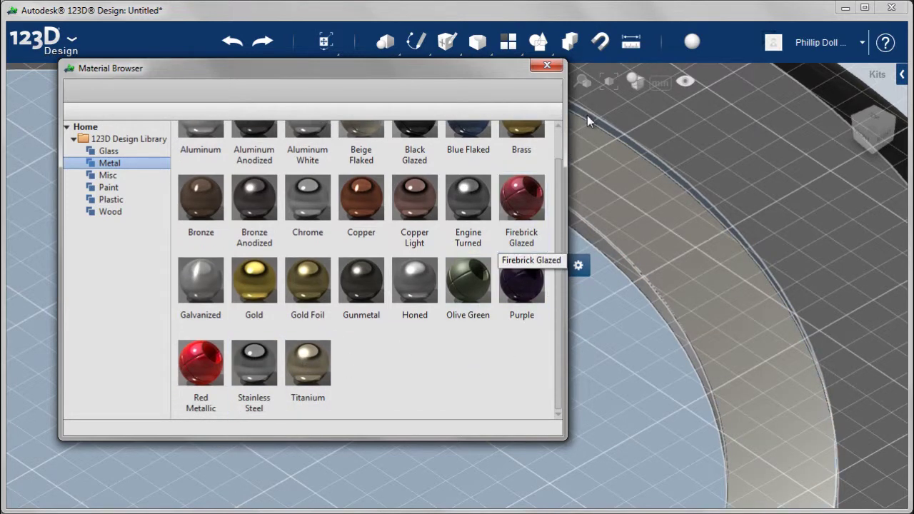
click(556, 70)
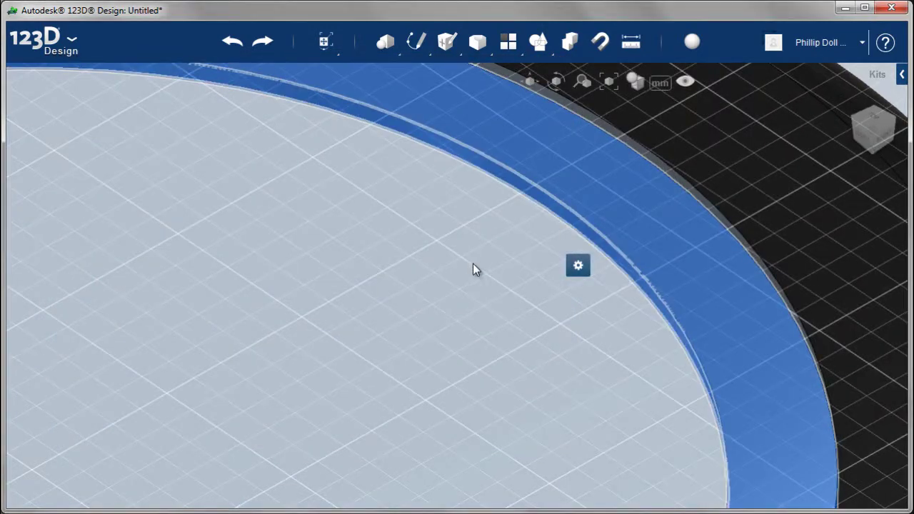
Select the centre disc and browse the Wood materials for it
click(454, 300)
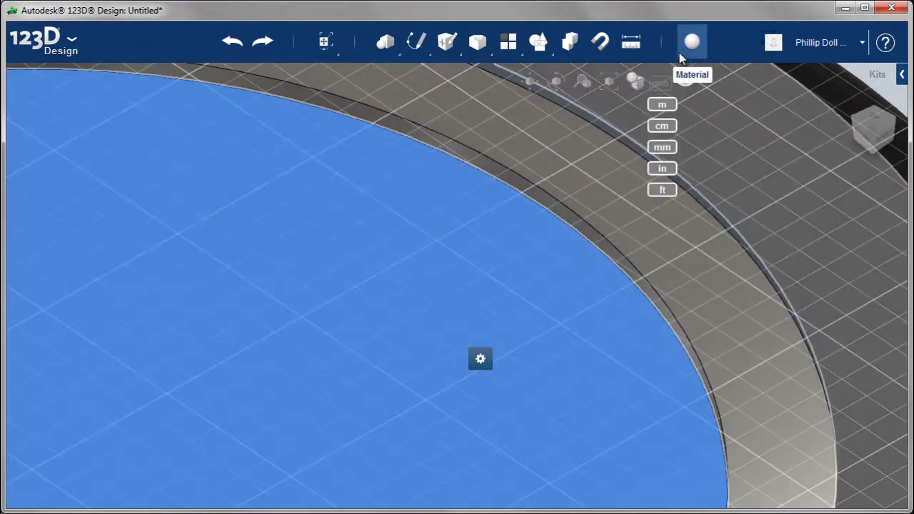
click(692, 42)
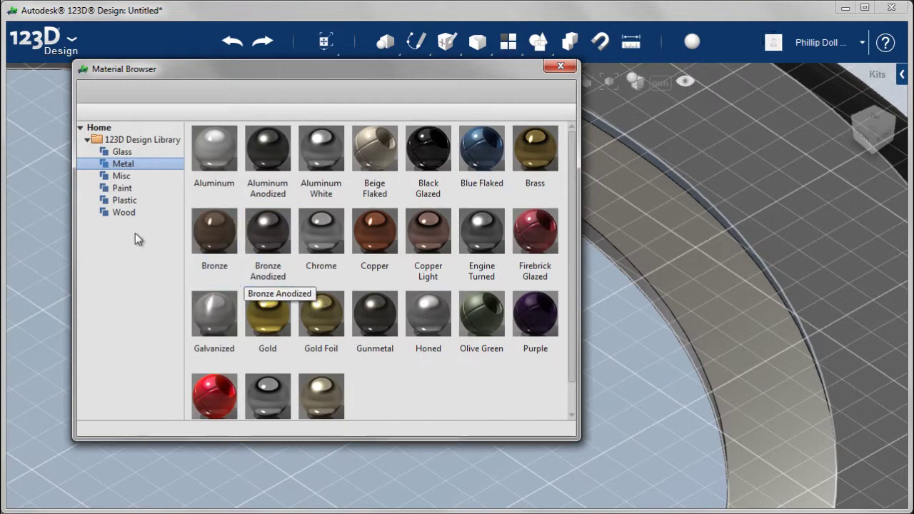
click(127, 214)
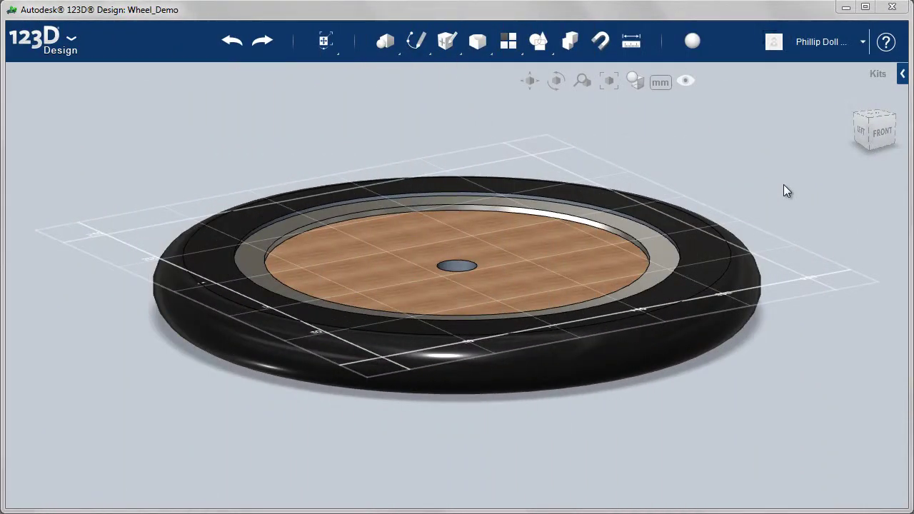
Reset to the Home view, then use the ViewCube's TOP face to look straight down on the wheel
mouse_move(783, 190)
right_down()
mouse_move(764, 218)
mouse_move(683, 210)
mouse_move(594, 286)
mouse_move(612, 128)
mouse_move(434, 302)
mouse_move(322, 282)
mouse_move(302, 292)
mouse_move(392, 302)
right_up()
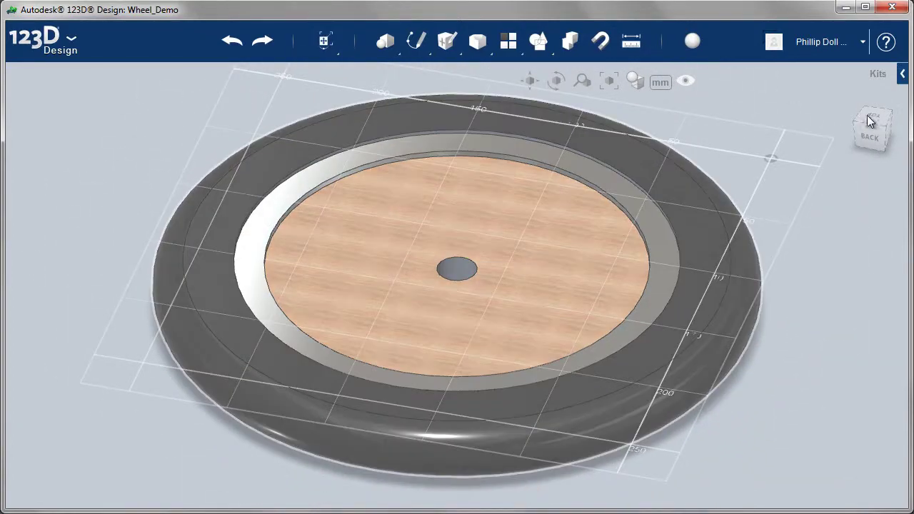
mouse_move(847, 136)
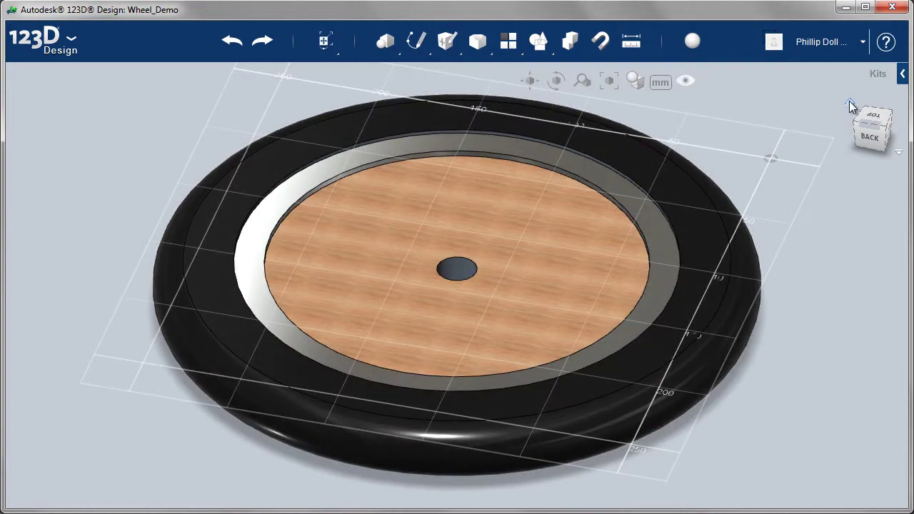
click(849, 104)
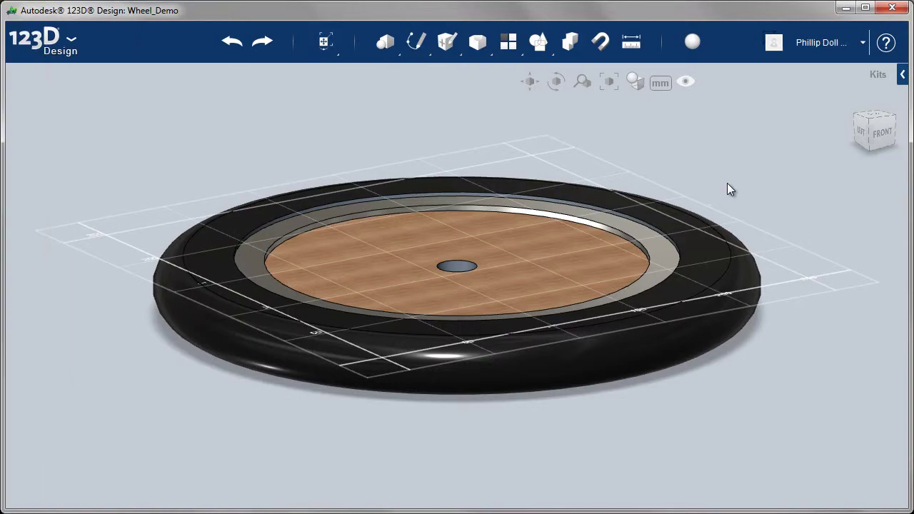
right_drag(726, 182, 668, 250)
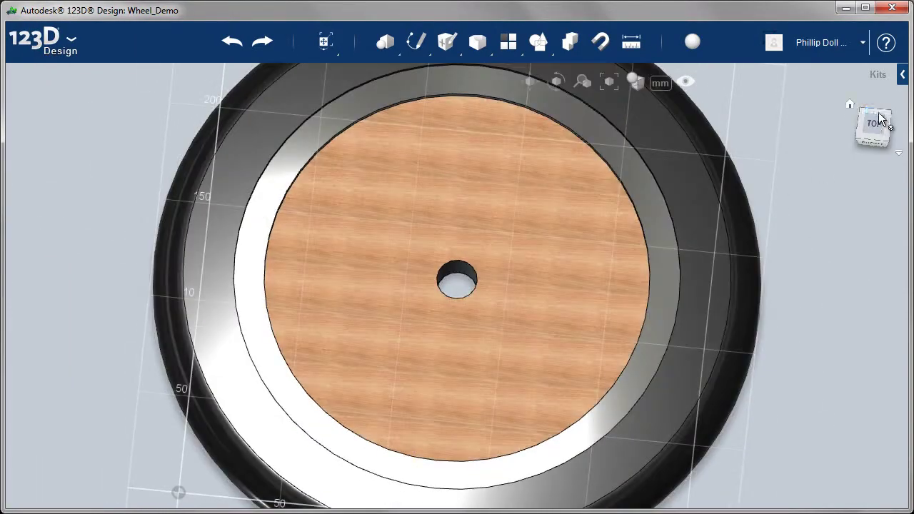
click(874, 128)
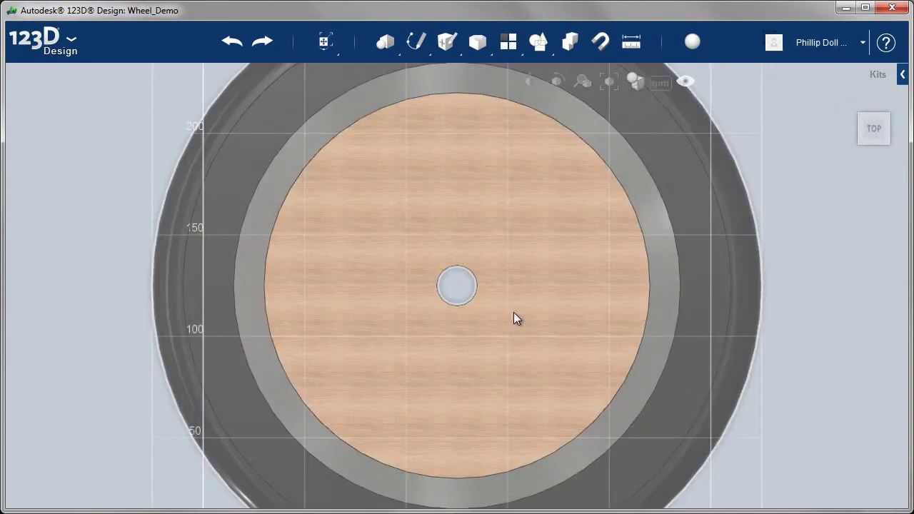
Project the wood disc and centre hole outlines onto a sketch on the wheel face
mouse_move(416, 45)
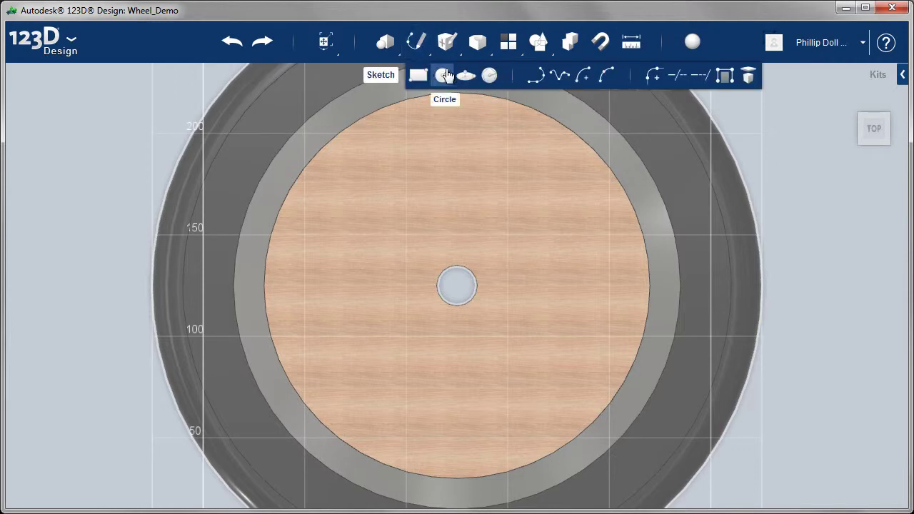
click(746, 77)
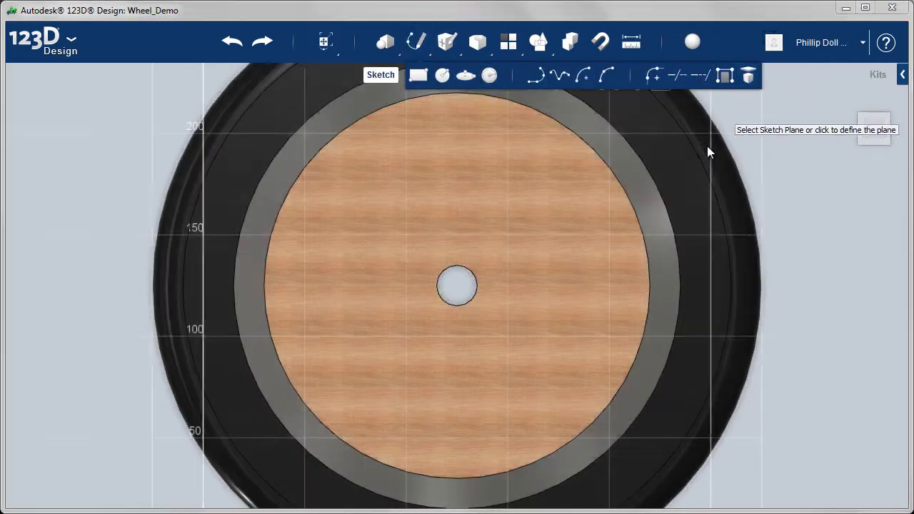
click(529, 238)
click(529, 238)
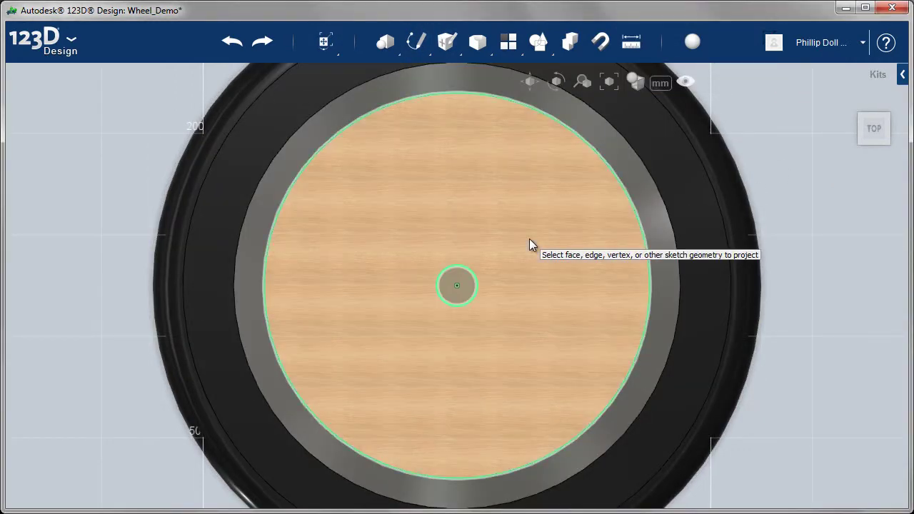
Draw a single horizontal polyline from the hole centre outward to the right
mouse_move(417, 40)
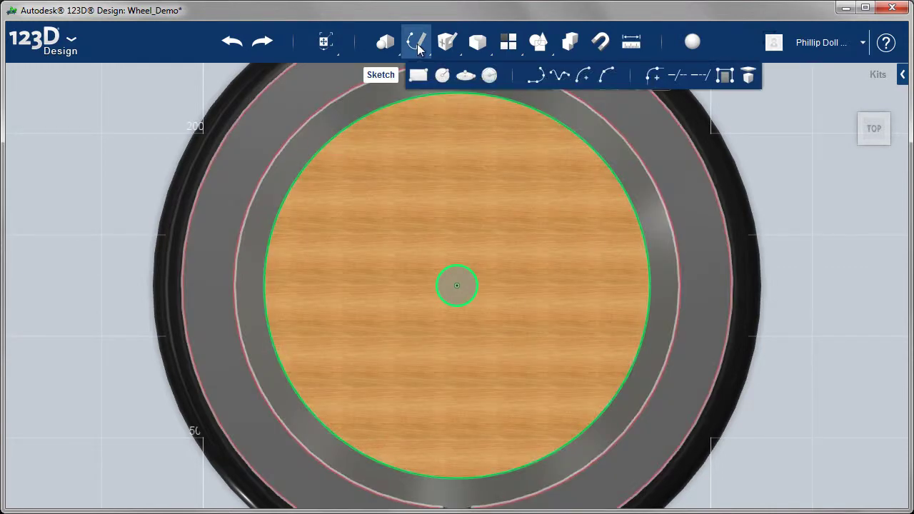
click(537, 77)
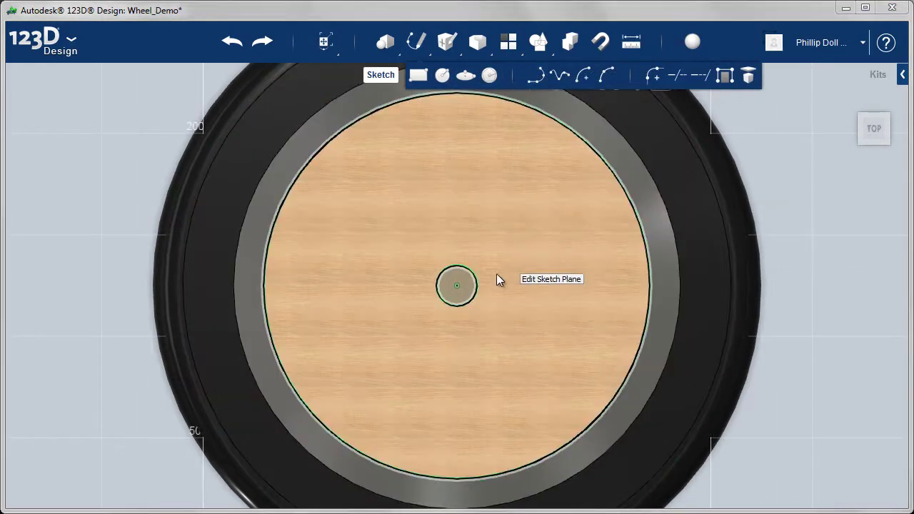
click(458, 285)
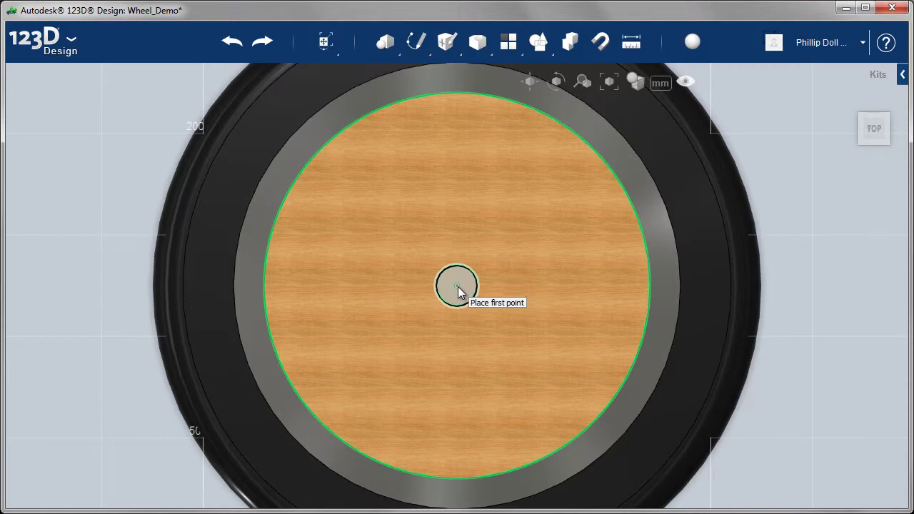
click(458, 285)
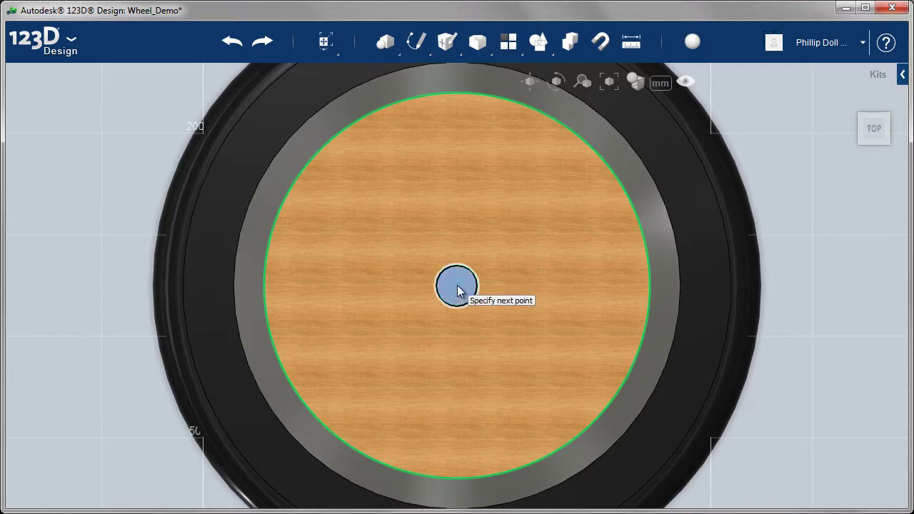
click(517, 285)
click(517, 285)
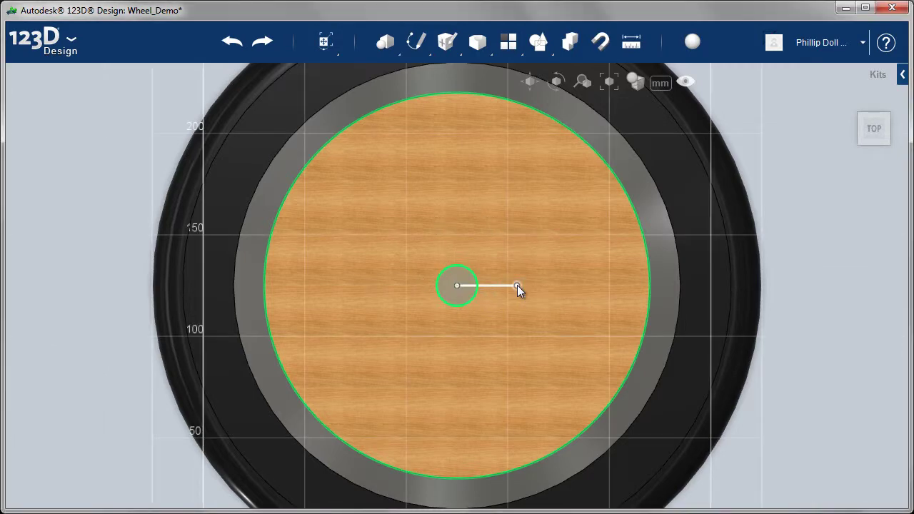
click(801, 210)
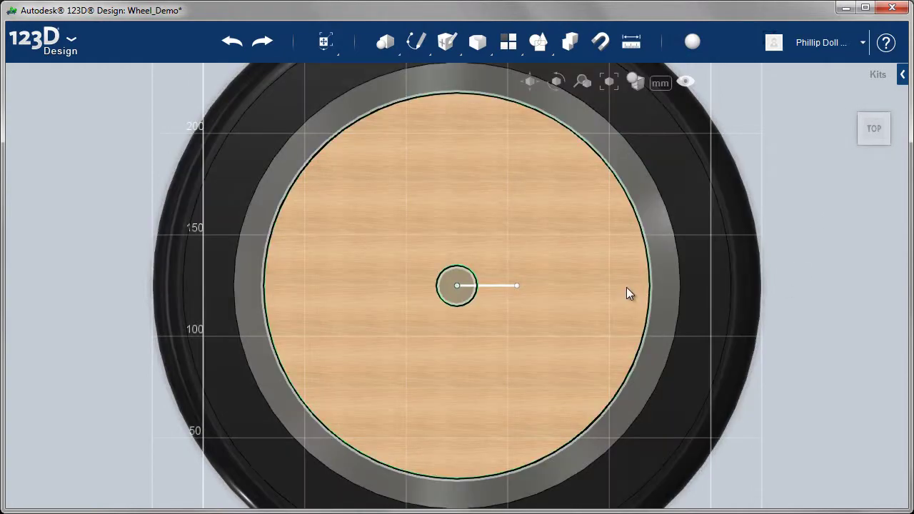
scroll(626, 287, down, 5)
middle_drag(626, 287, 333, 298)
Rectangular-pattern the wheel along the sketch line with quantity 2 and distance 550 mm
mouse_move(507, 50)
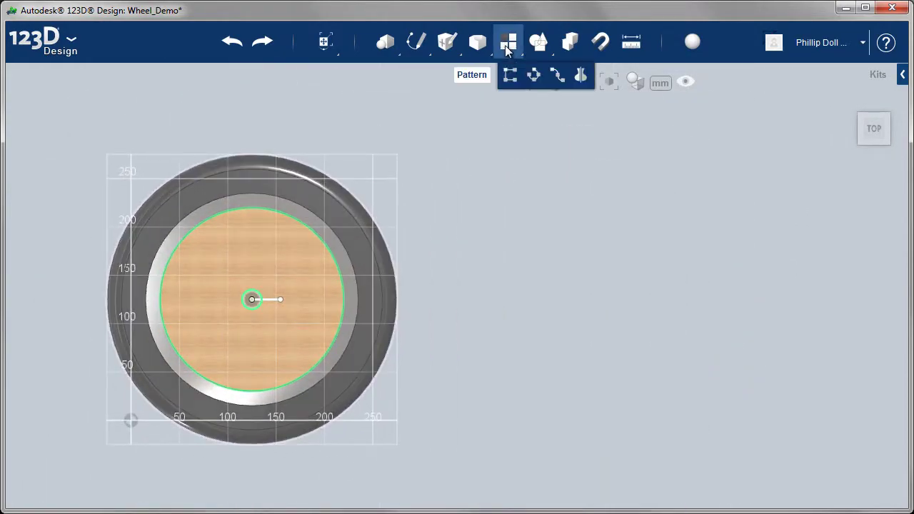
click(510, 77)
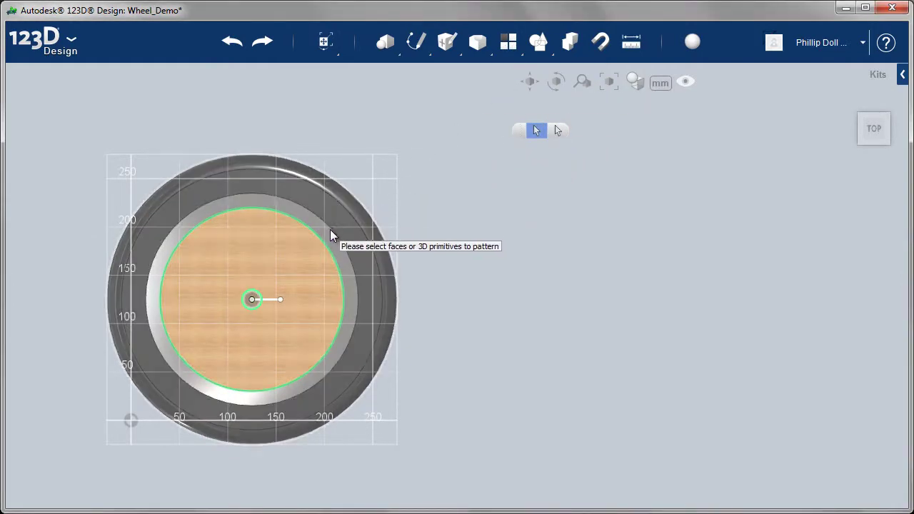
click(333, 231)
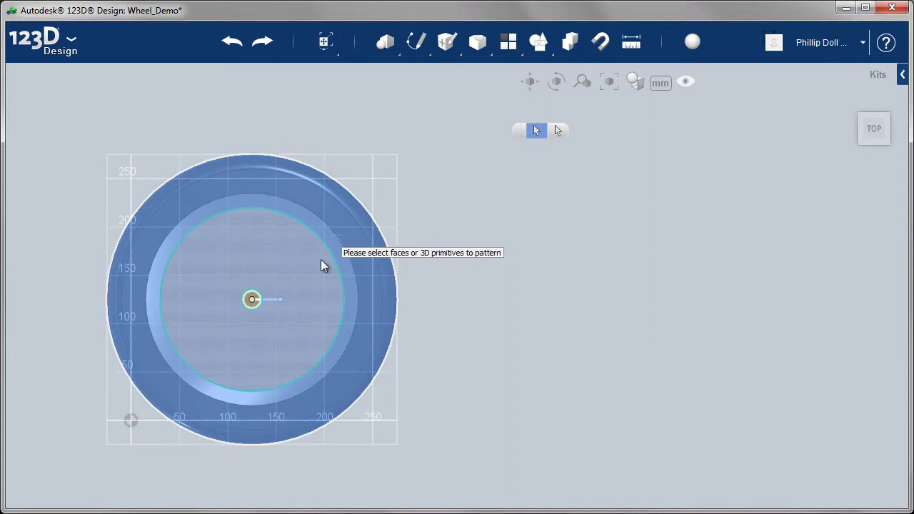
click(558, 134)
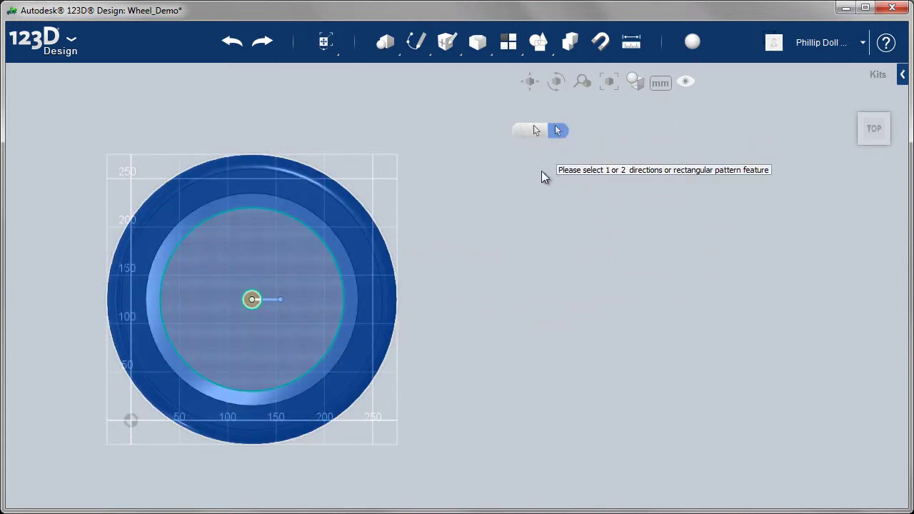
click(270, 299)
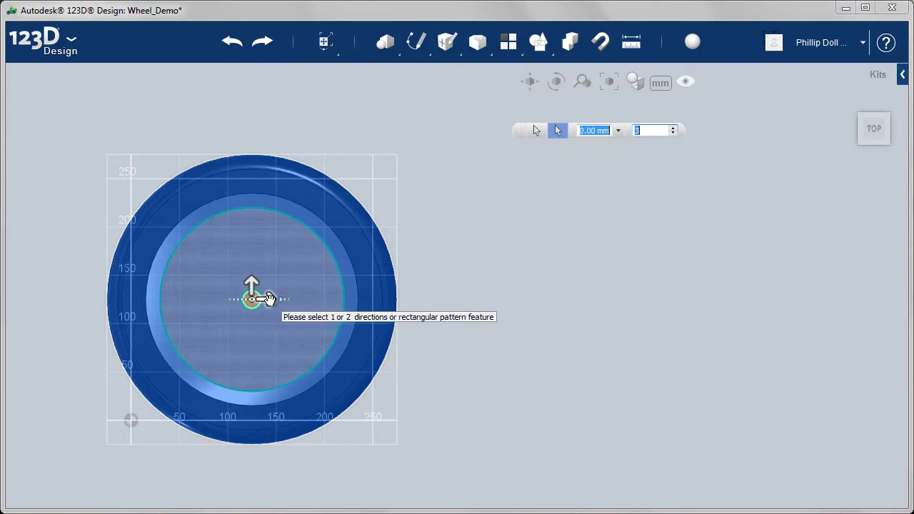
drag(289, 308, 516, 316)
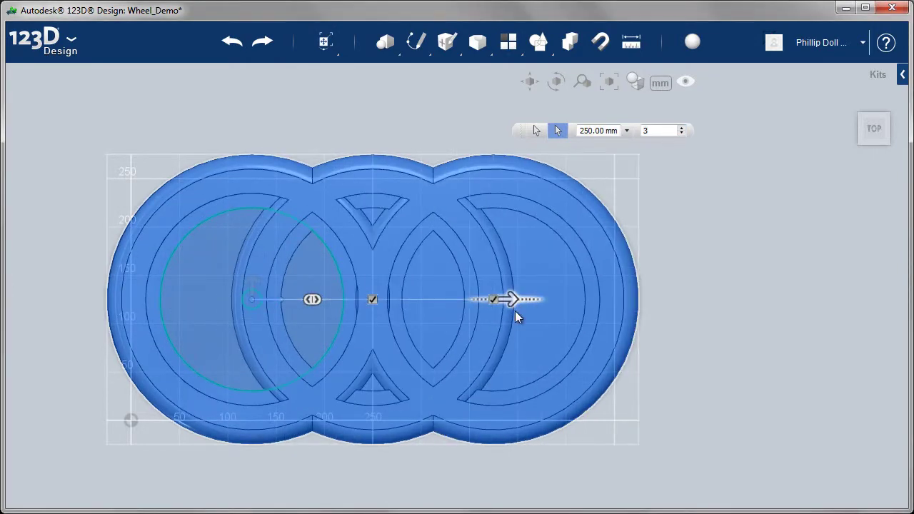
click(671, 130)
key(BackSpace)
text(2)
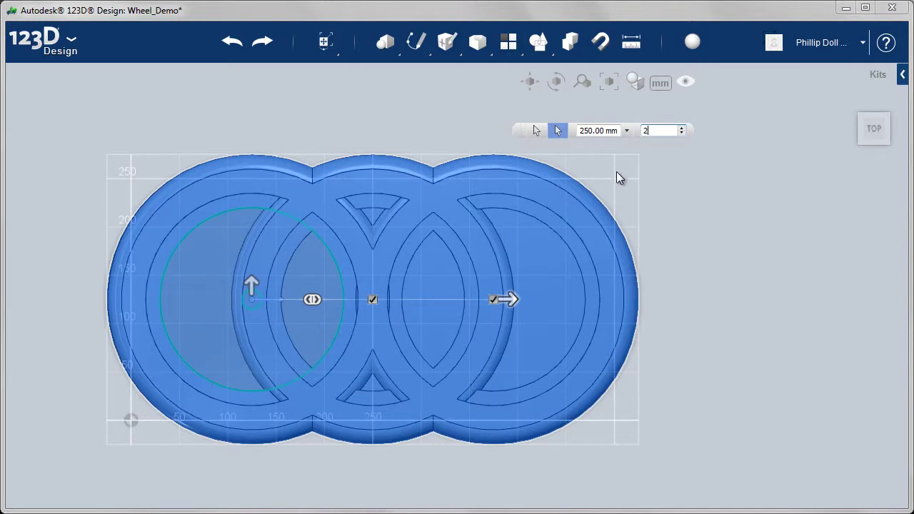
key(Tab)
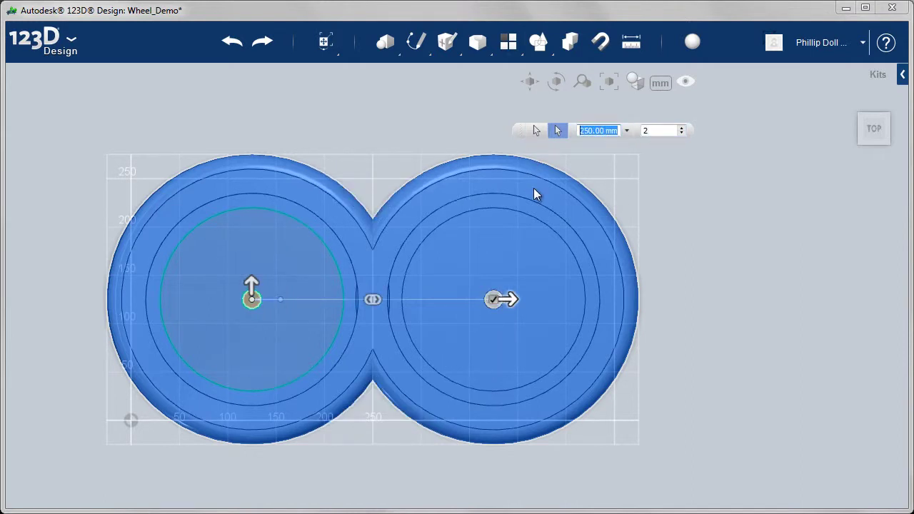
text(550)
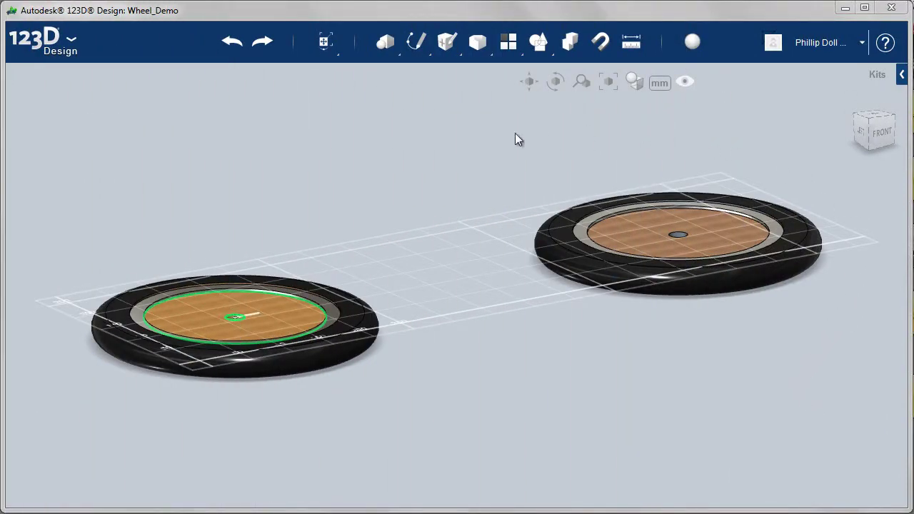
Orbit to view both patterned wheels, then return to the Home view
right_drag(564, 333, 606, 364)
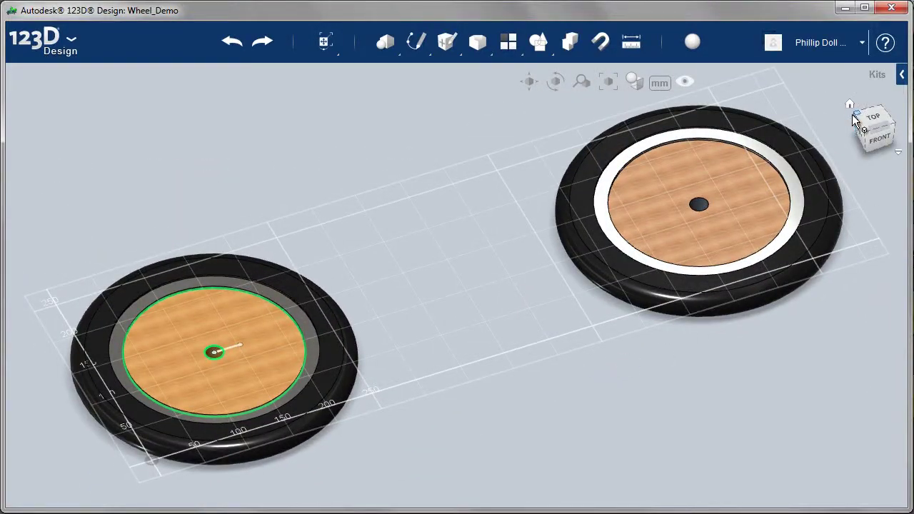
click(849, 105)
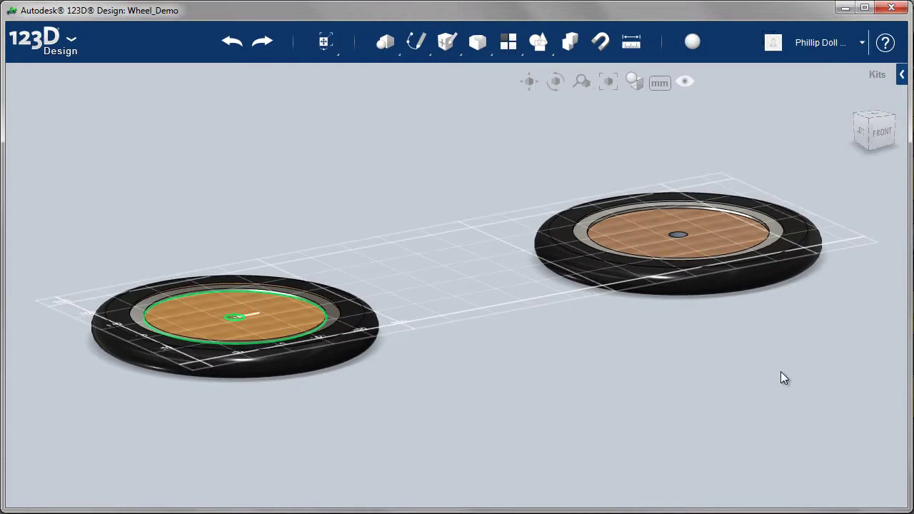